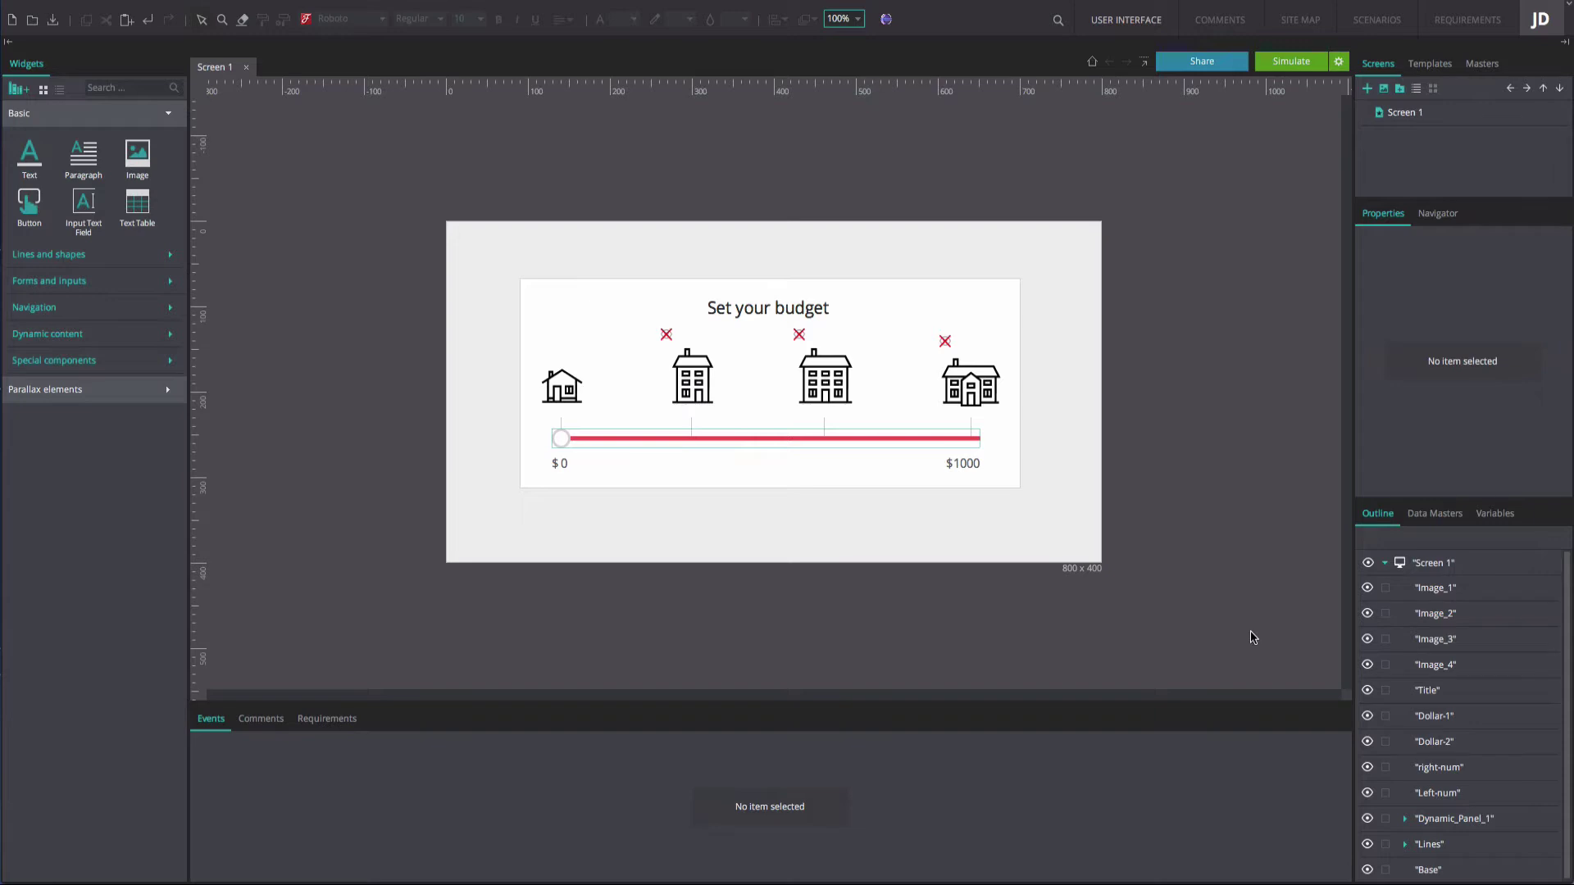
# Step: Add an On Drag event to the slider thumb with a Move action targeting the thumb
pyautogui.click(558, 440)
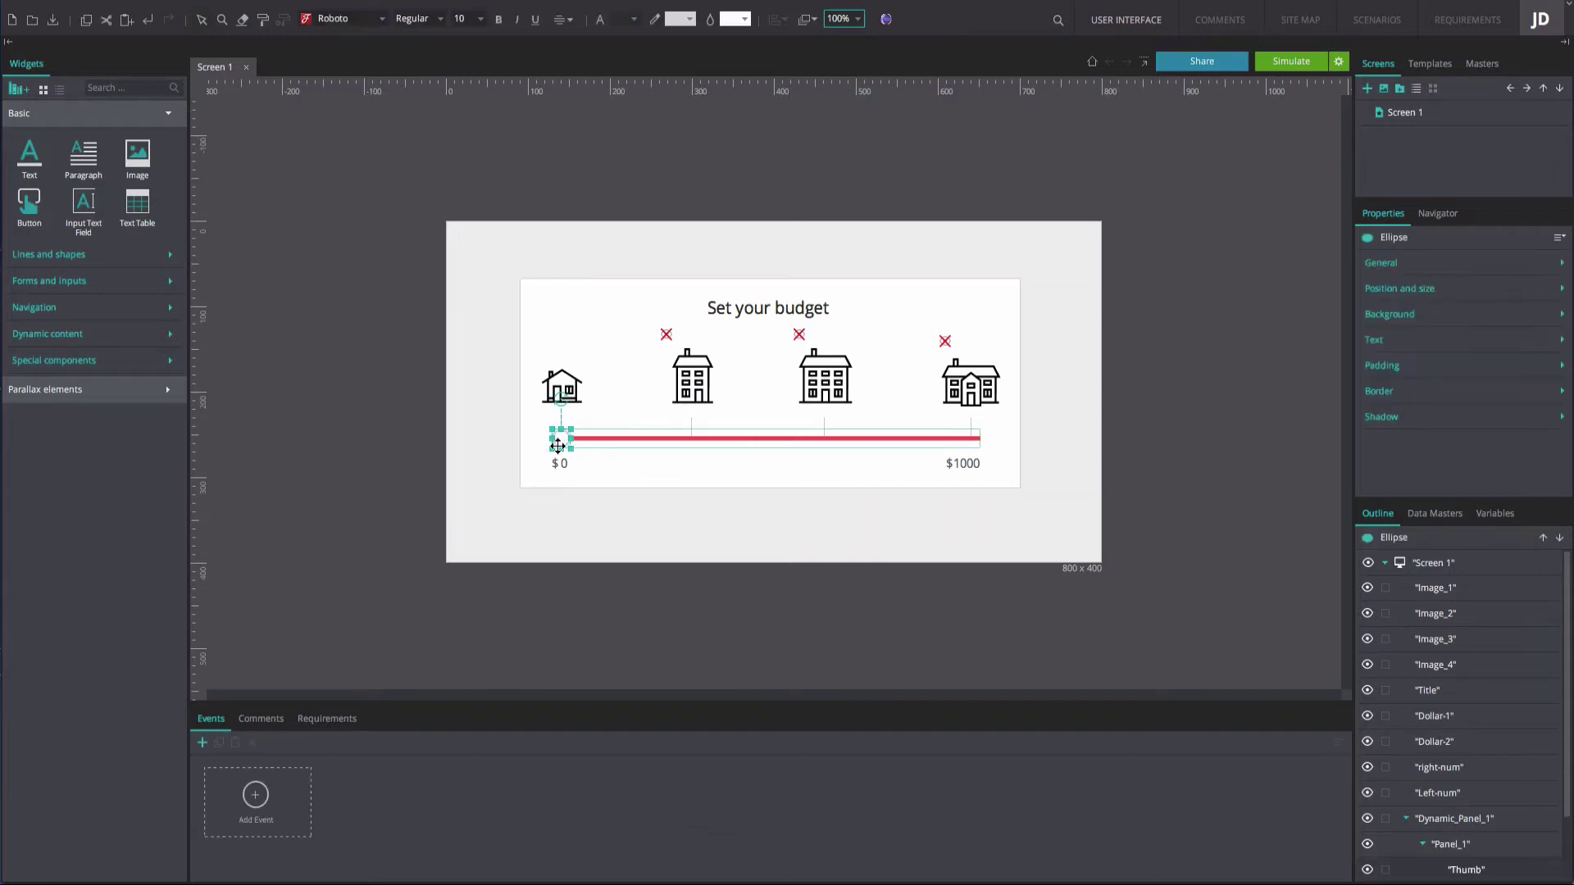
pyautogui.click(277, 799)
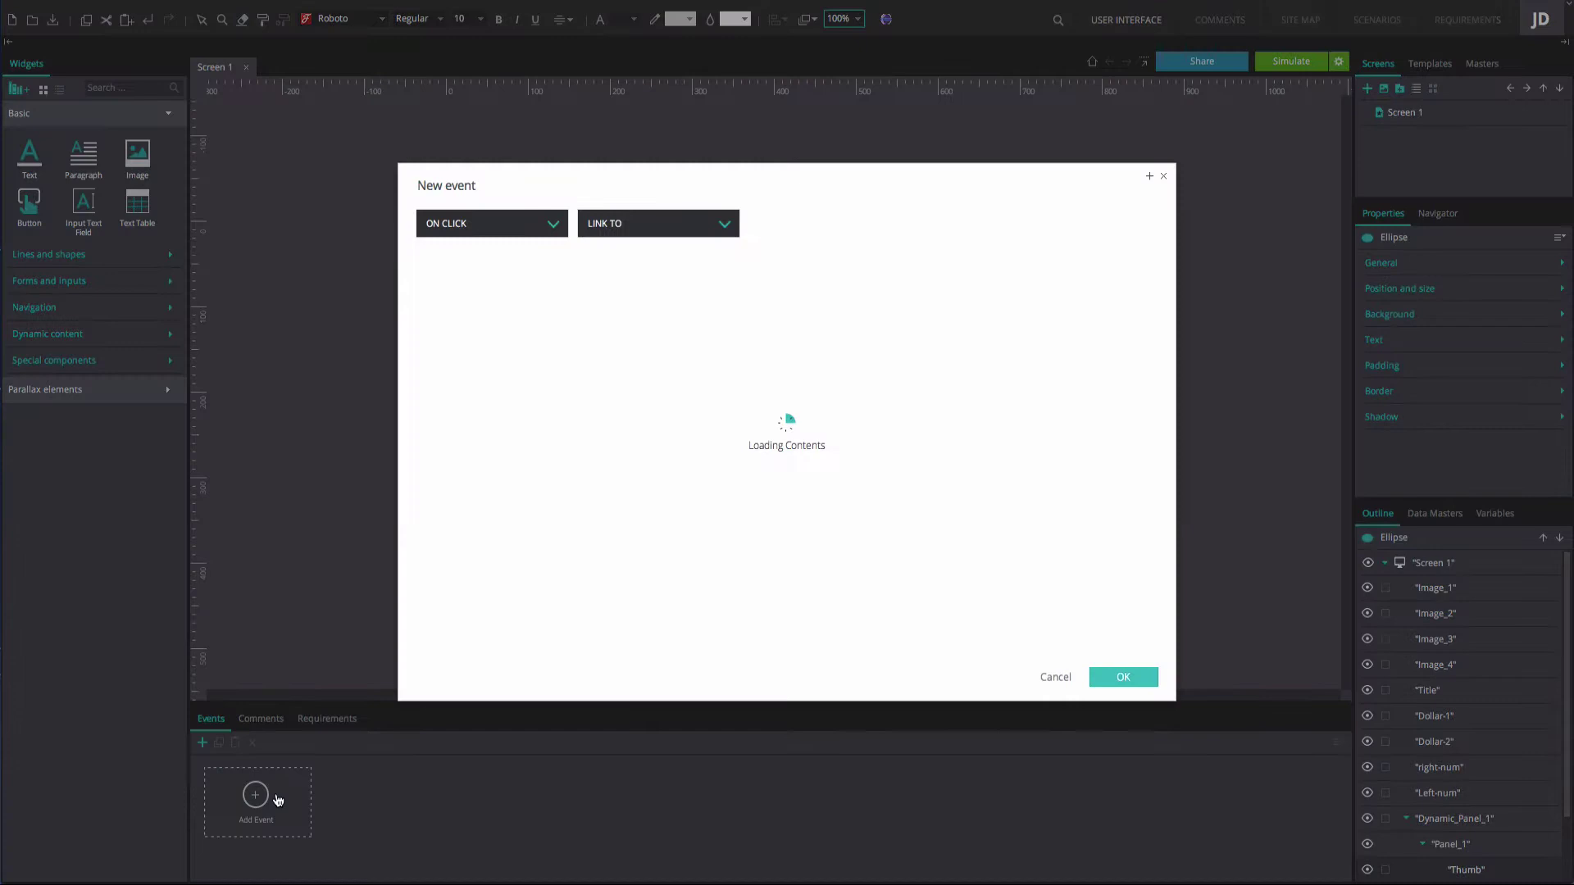
pyautogui.click(509, 230)
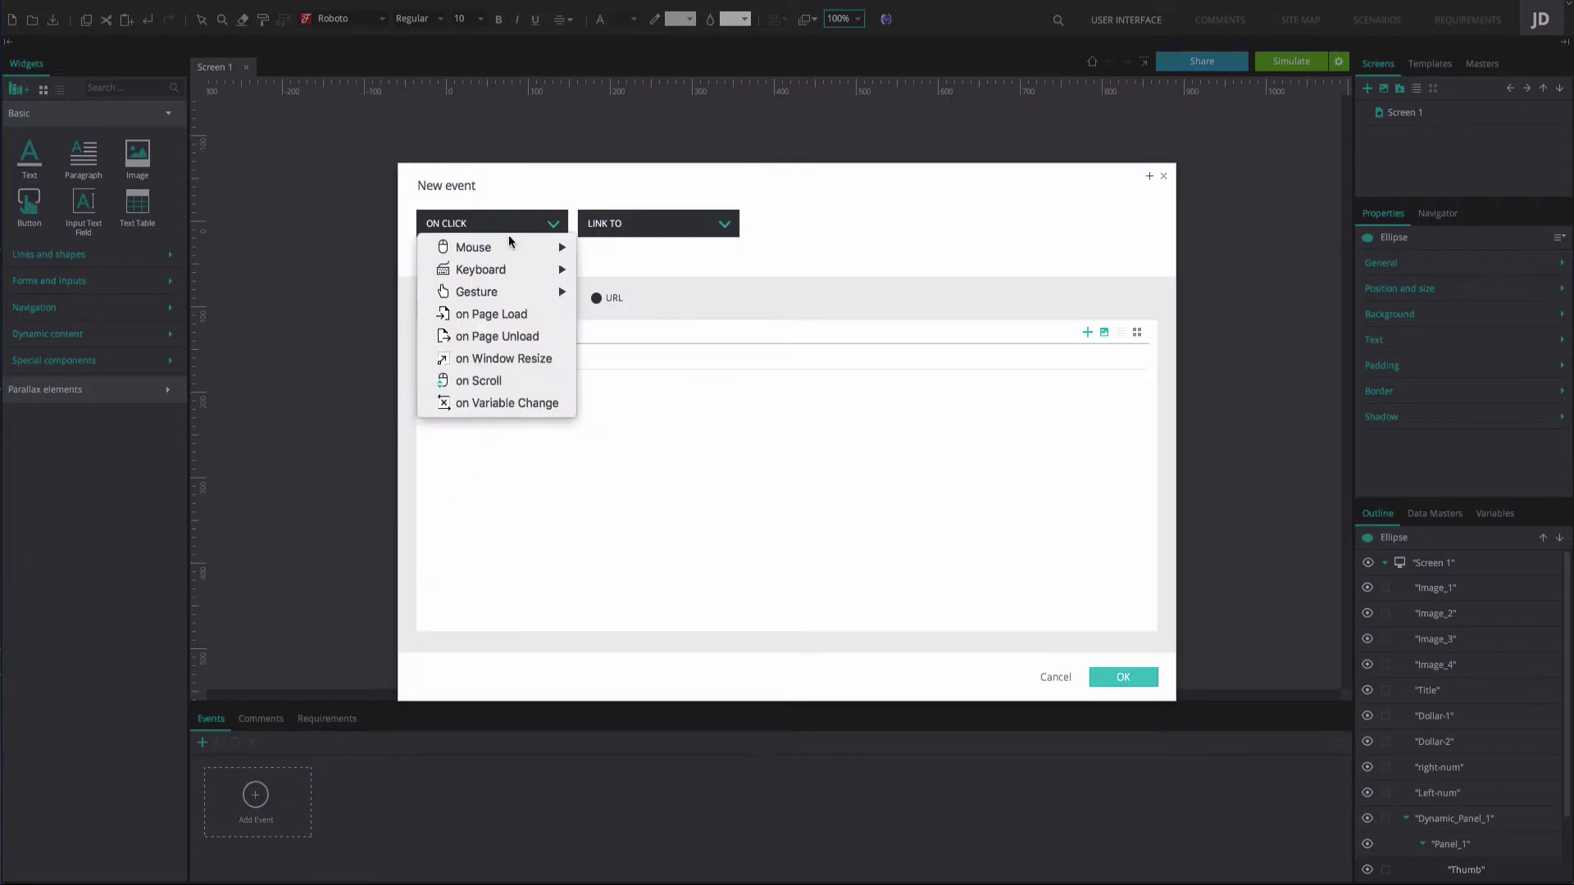
pyautogui.moveTo(517, 246)
pyautogui.click(615, 466)
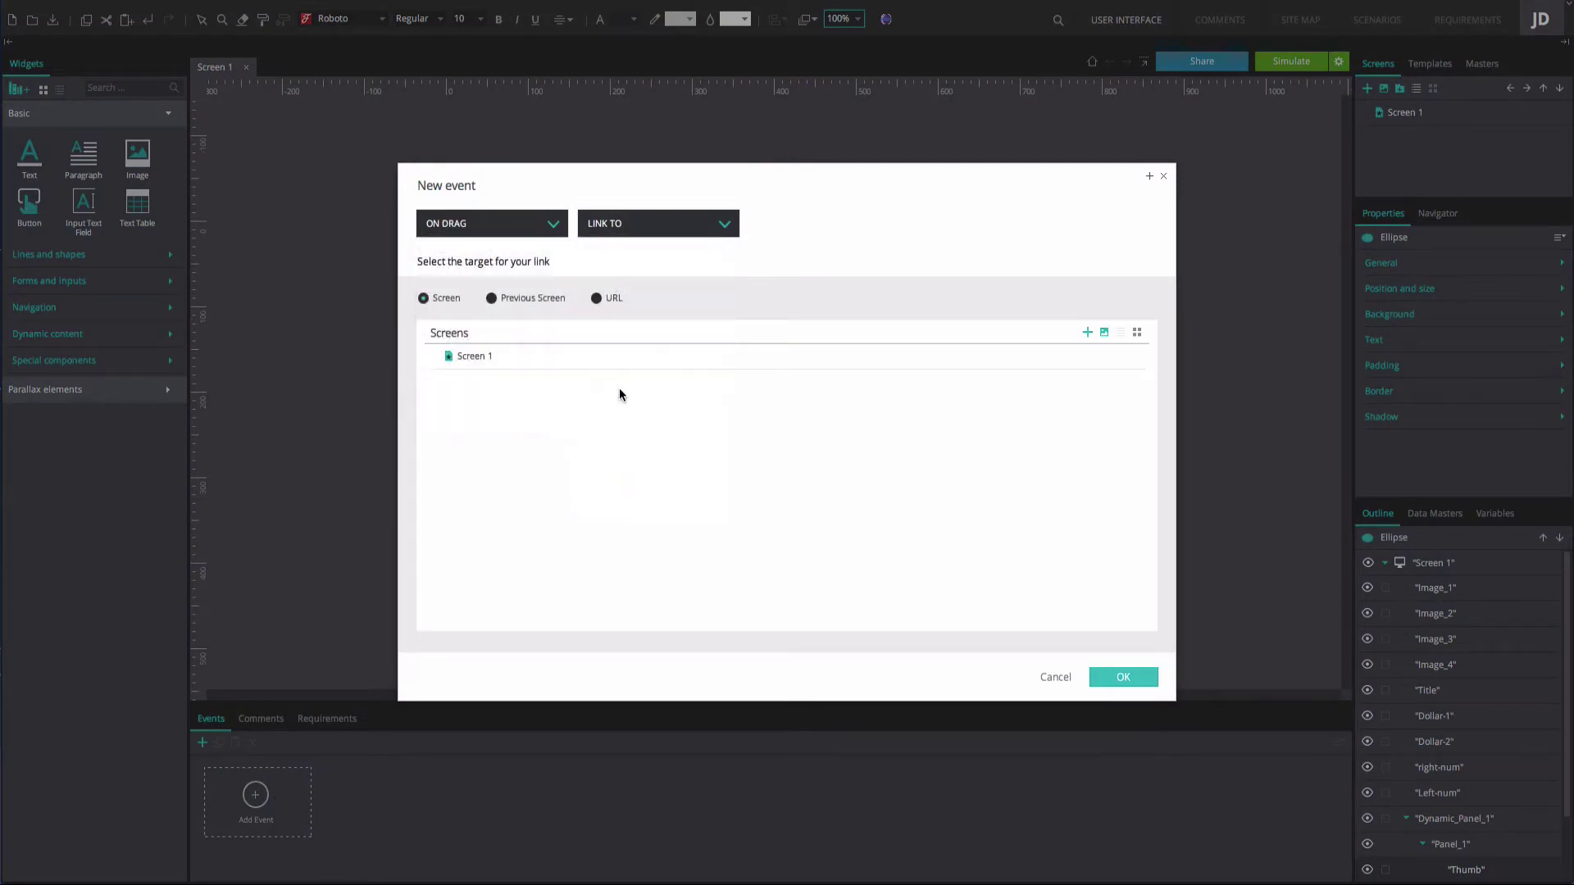
pyautogui.click(640, 224)
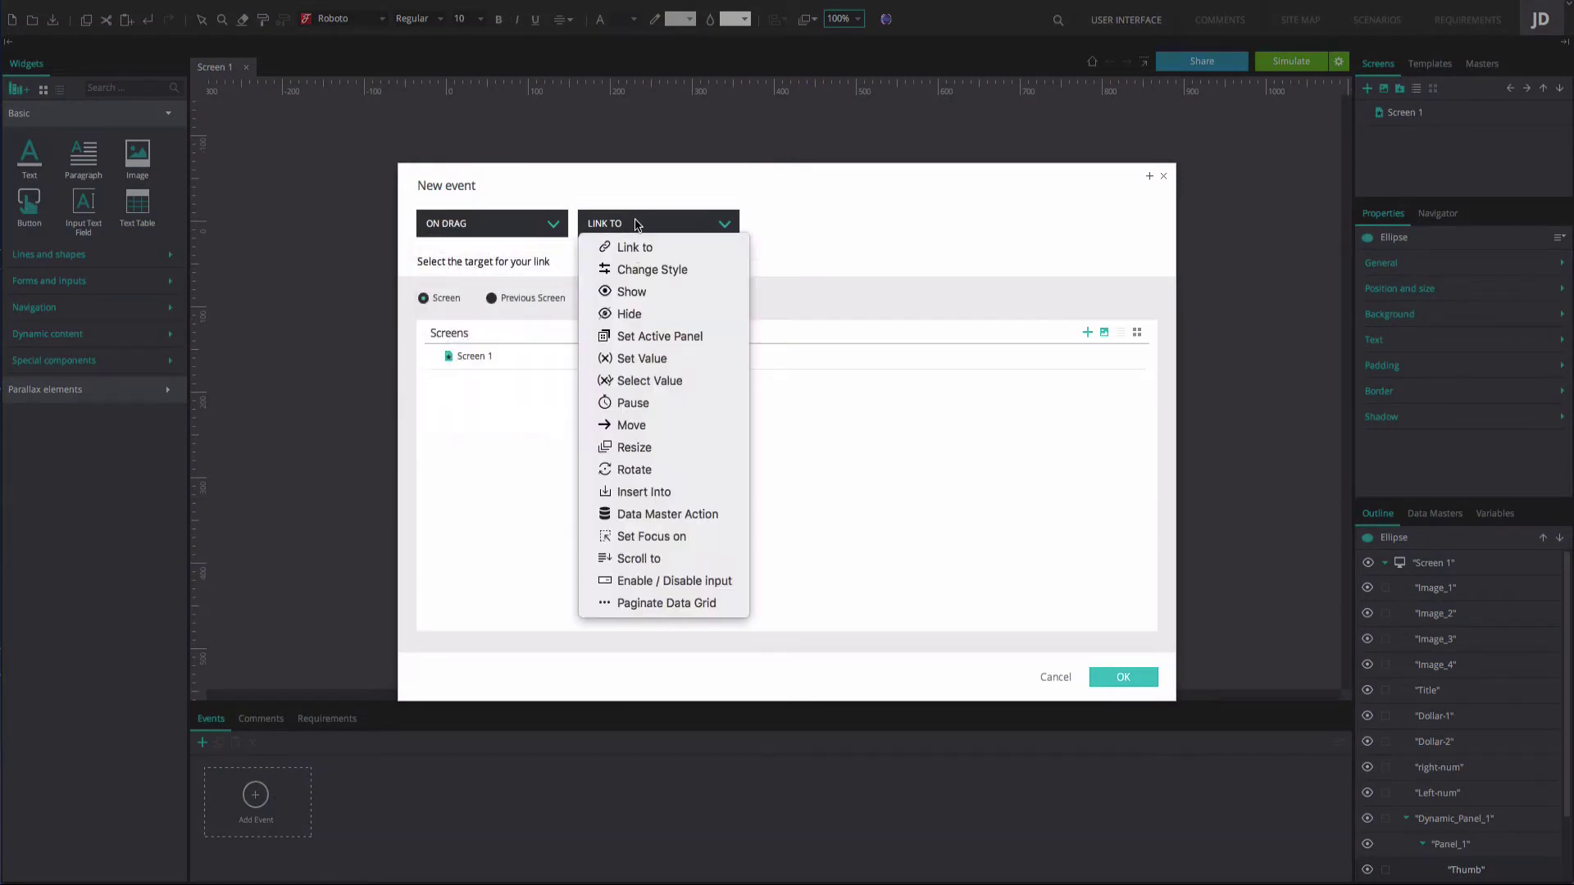
pyautogui.click(617, 422)
pyautogui.click(542, 506)
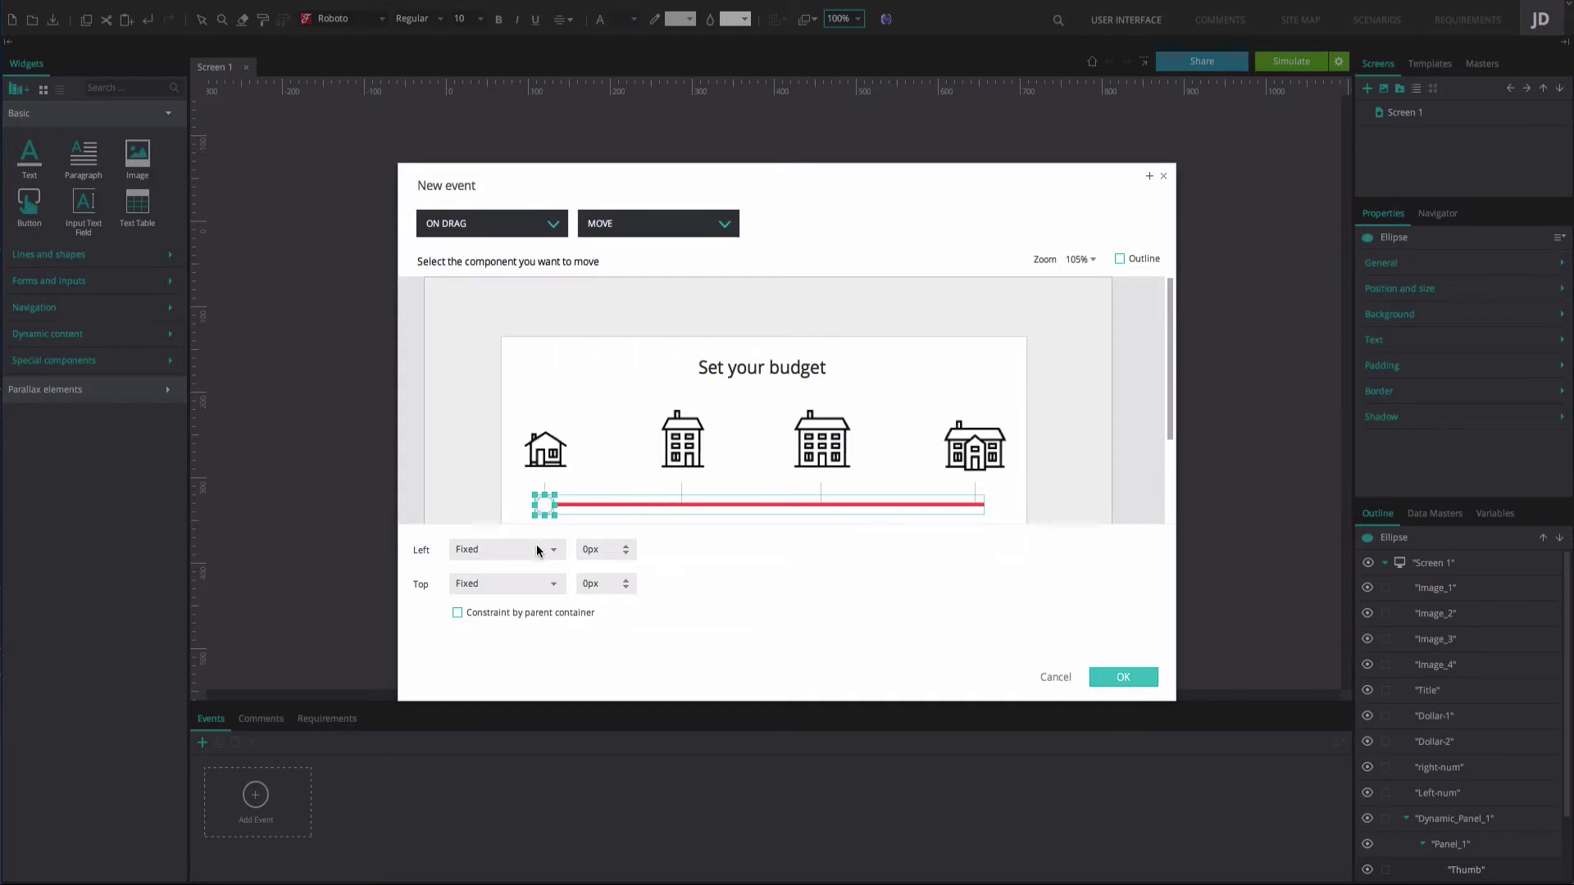
# Step: Set the move to Left 'With cursor' and Top 'Current', constrained by parent container
pyautogui.click(537, 550)
pyautogui.click(515, 628)
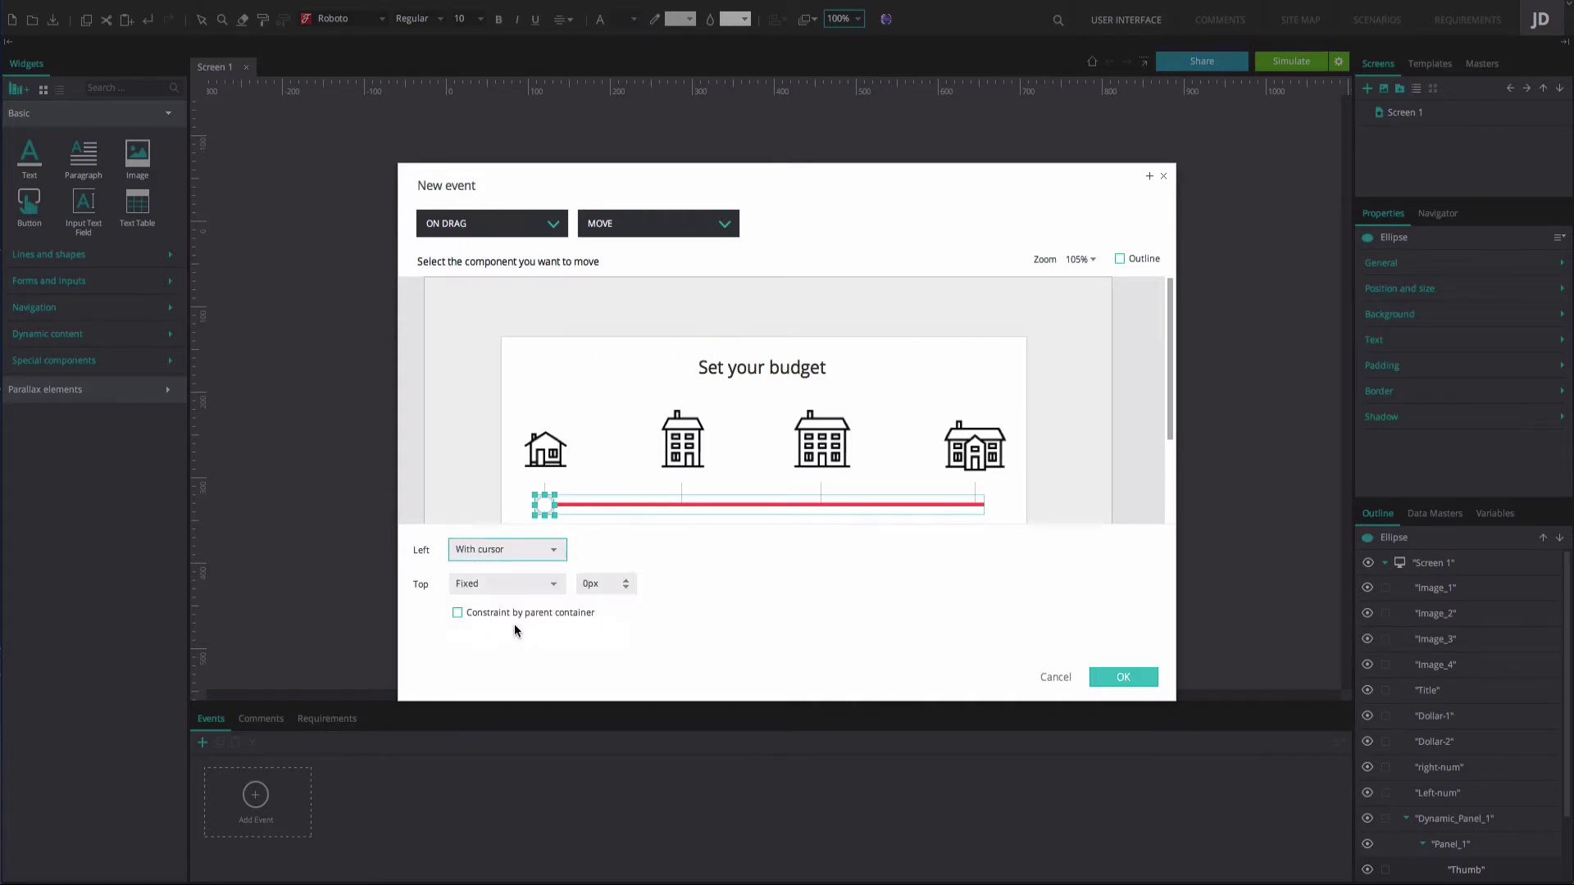
pyautogui.click(524, 584)
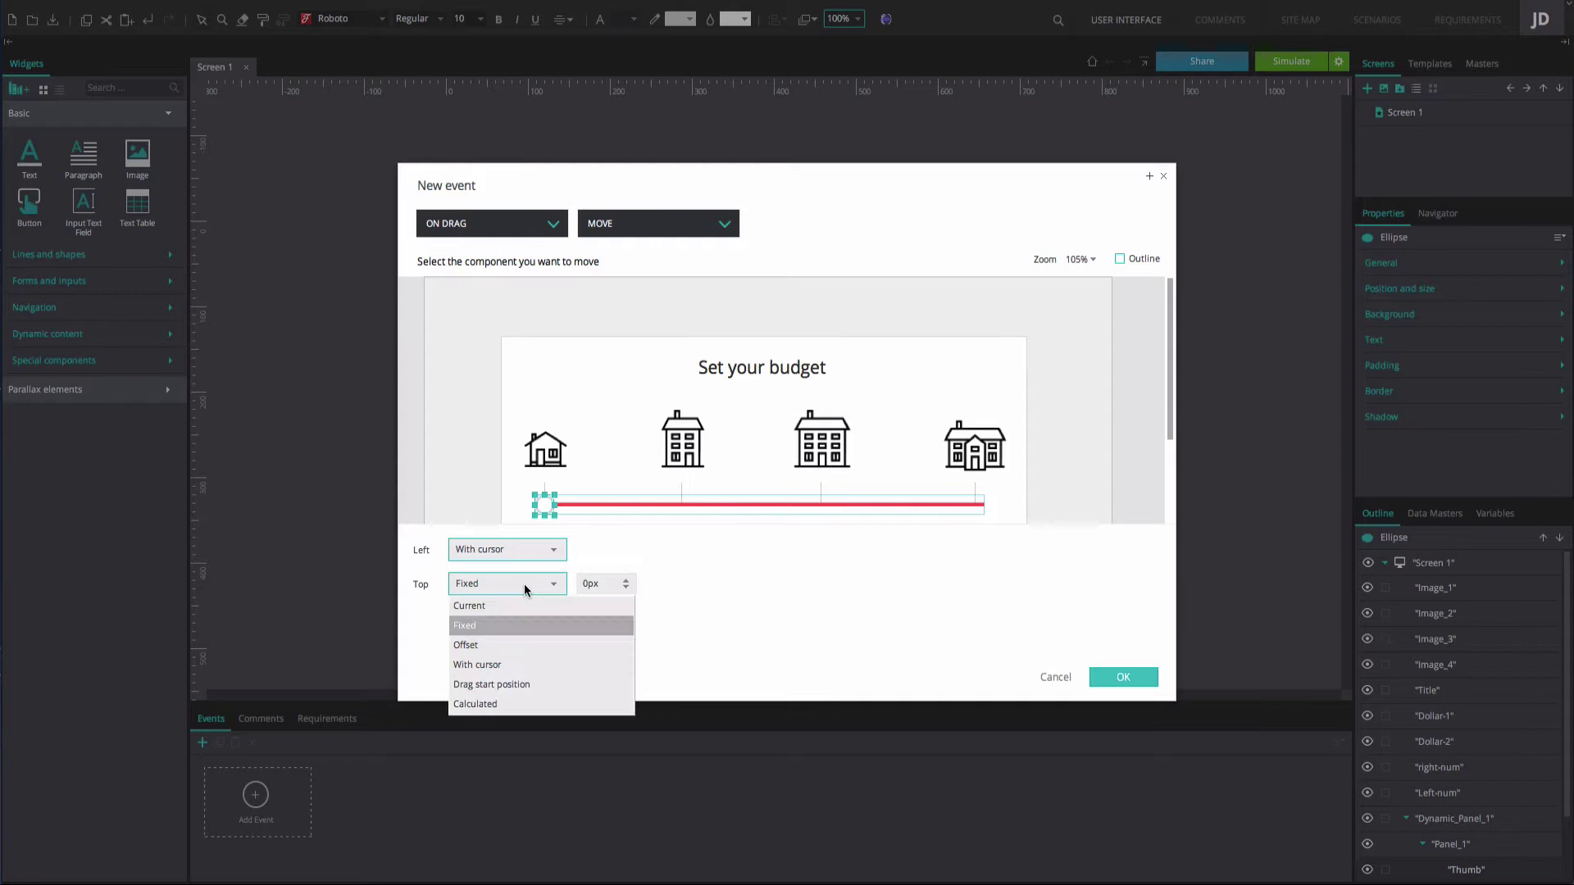
pyautogui.click(519, 608)
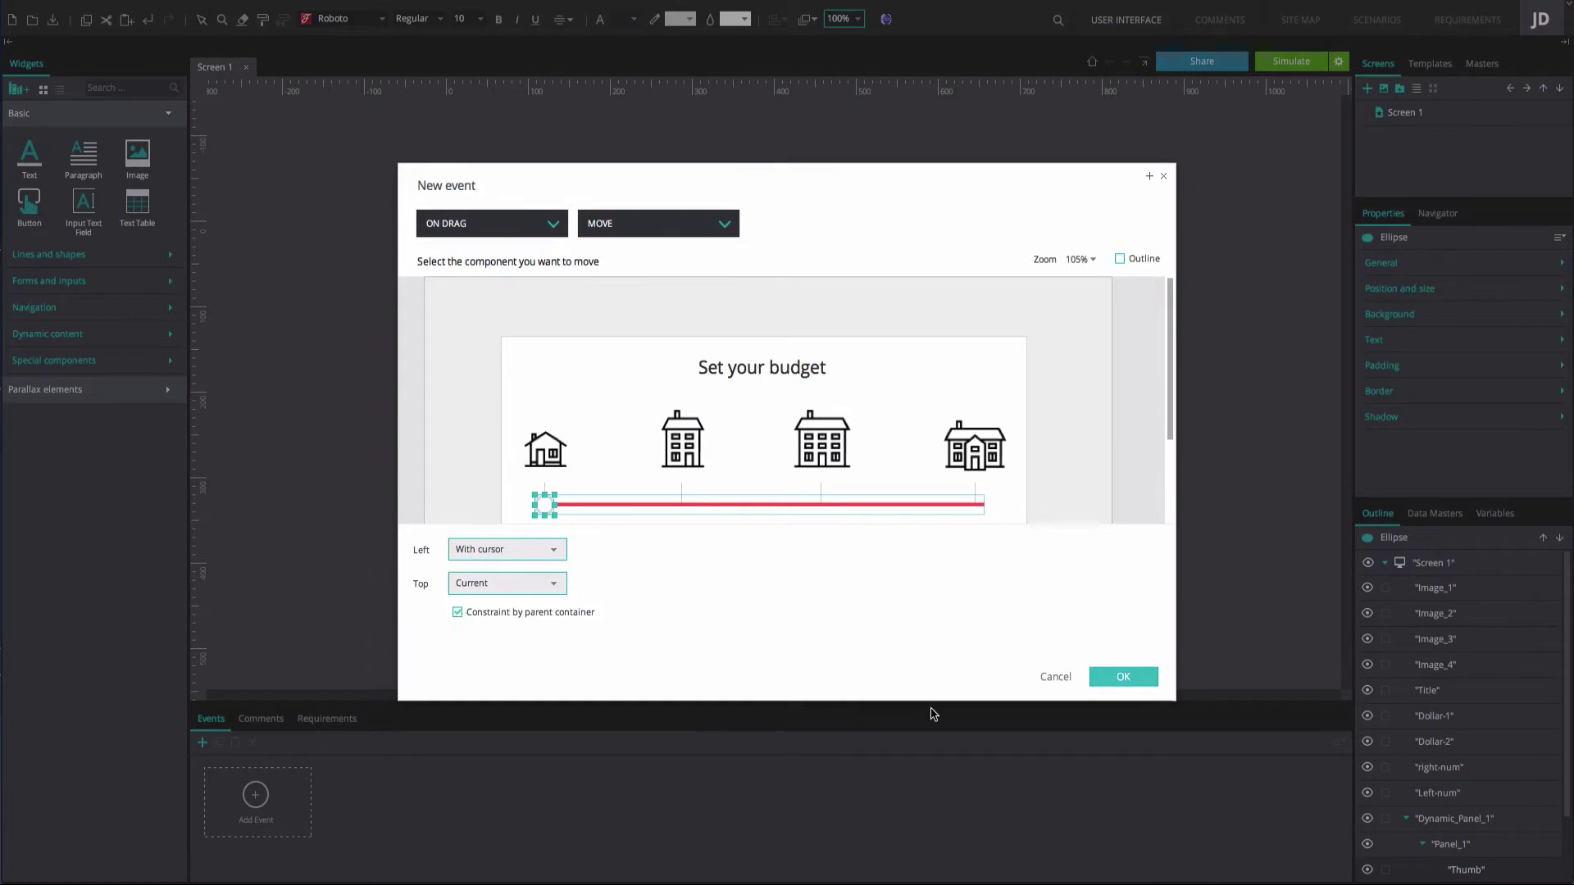
pyautogui.click(1110, 678)
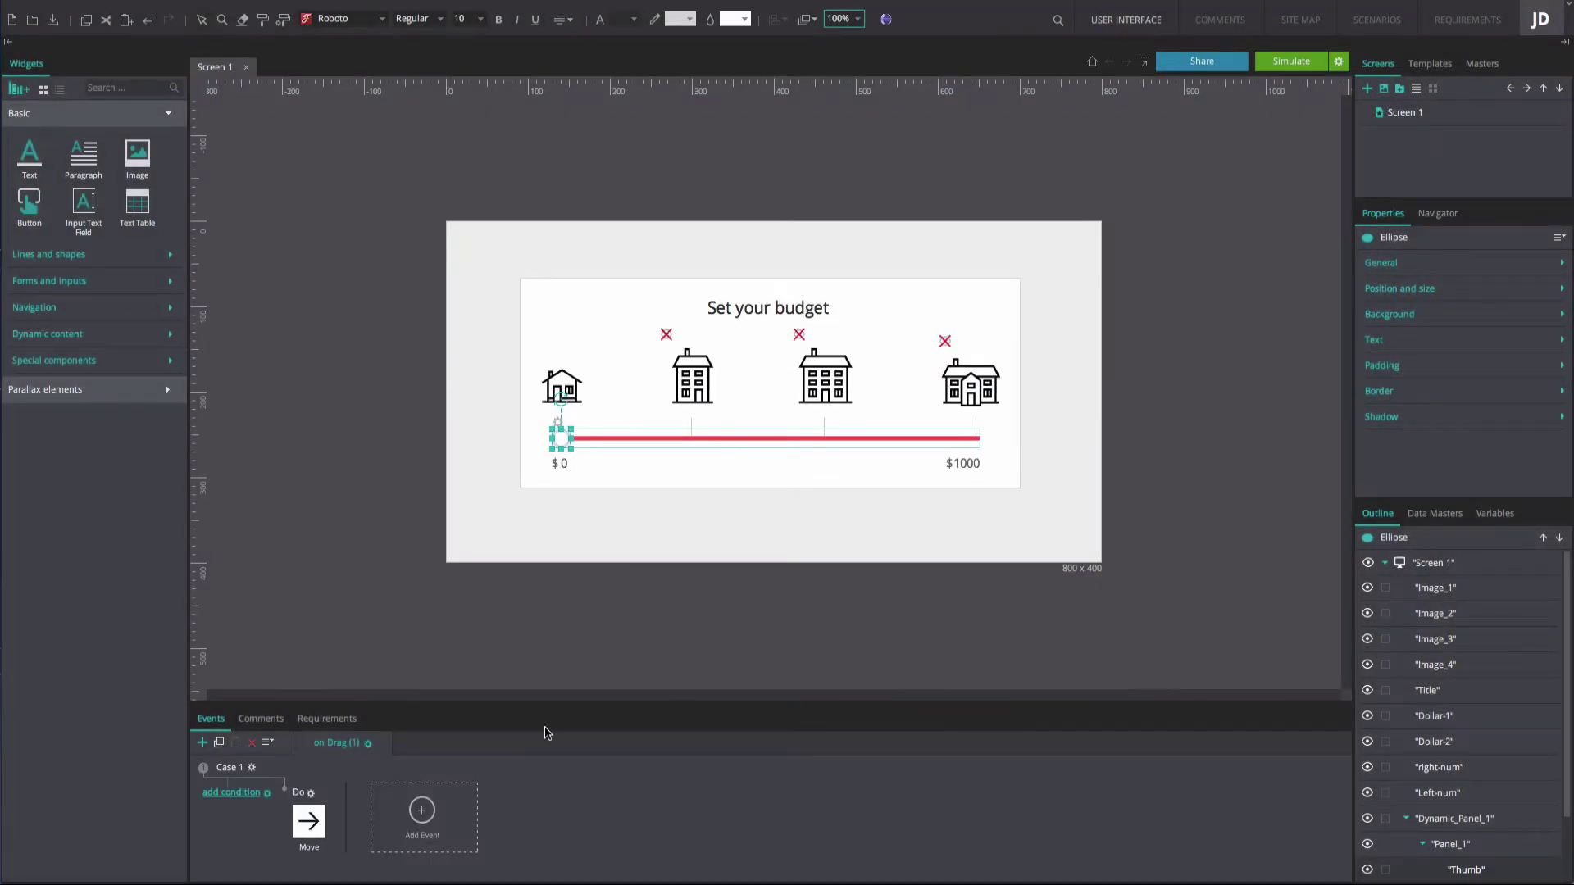
# Step: Add an Insert Into action after Move that places the thumb into Panel_1
pyautogui.rightClick(319, 802)
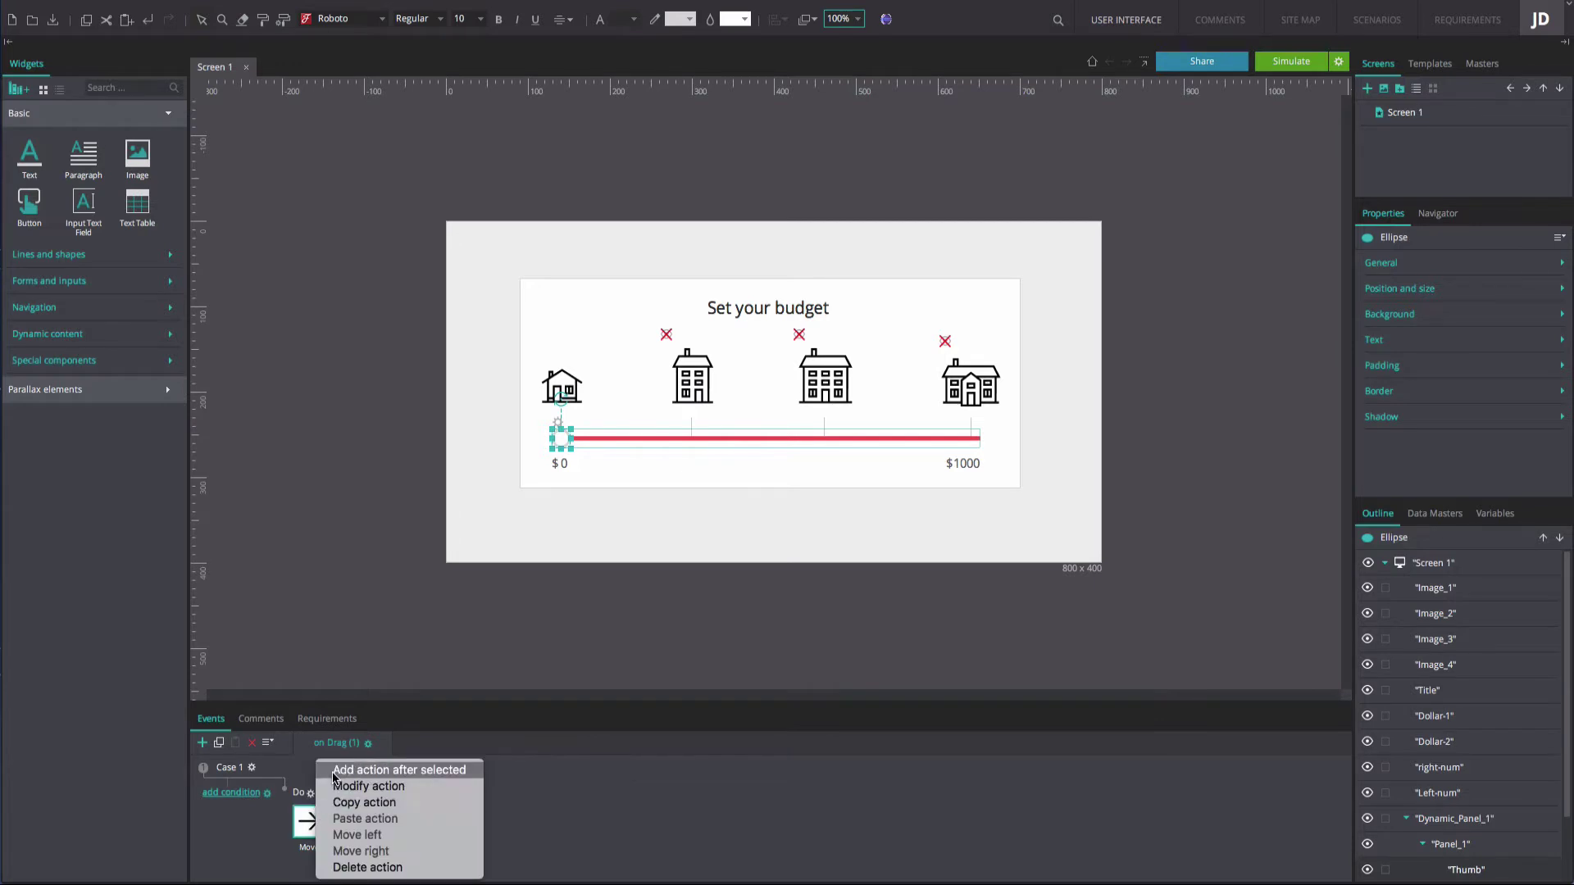
pyautogui.click(333, 772)
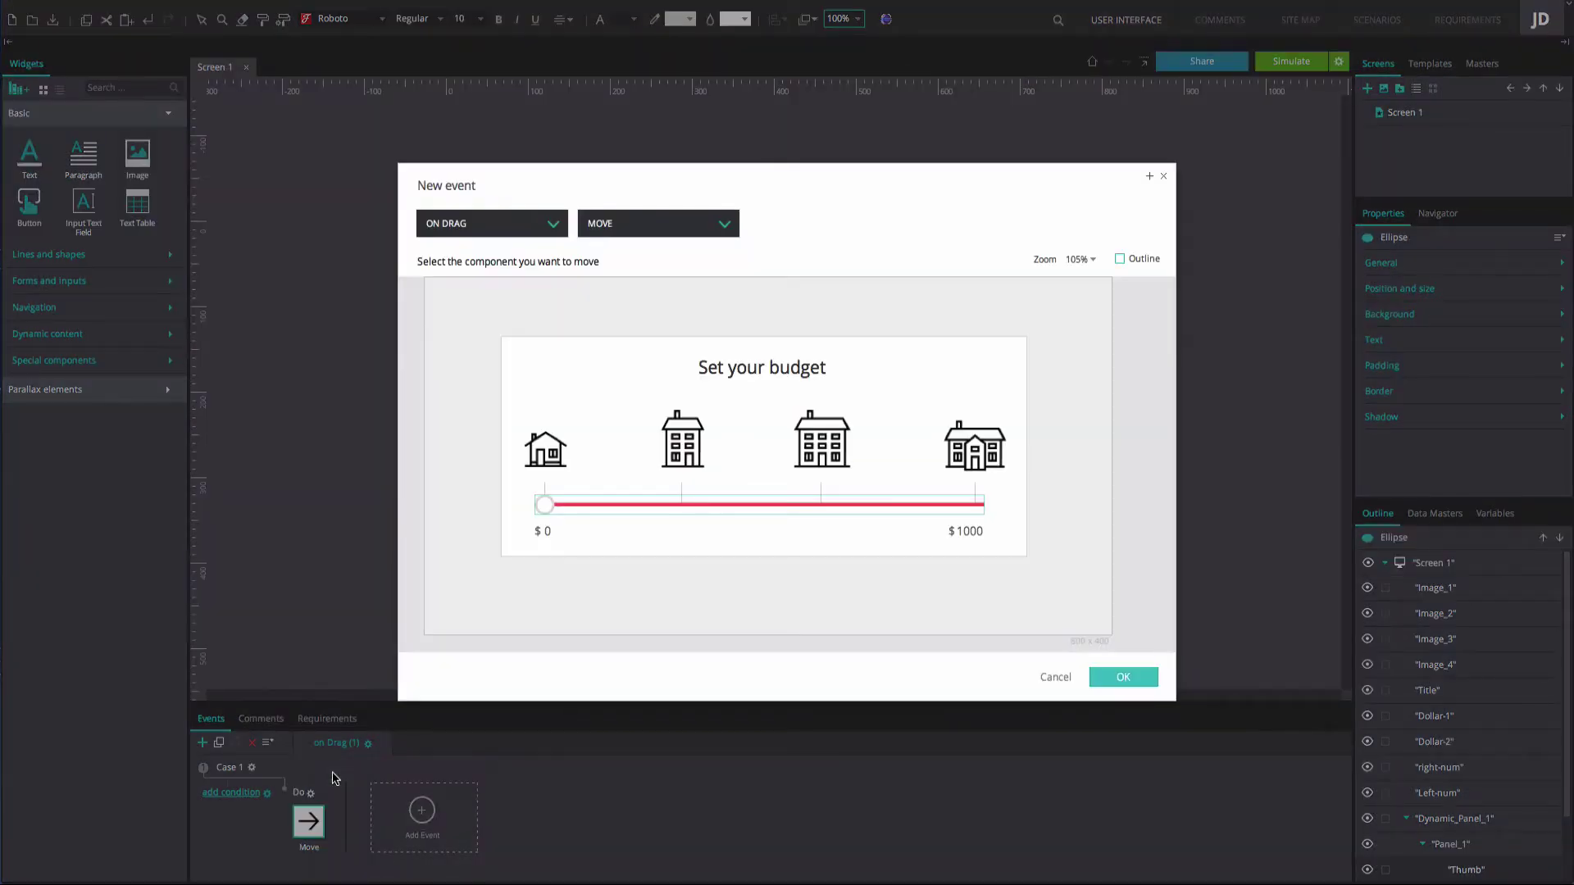
pyautogui.click(594, 230)
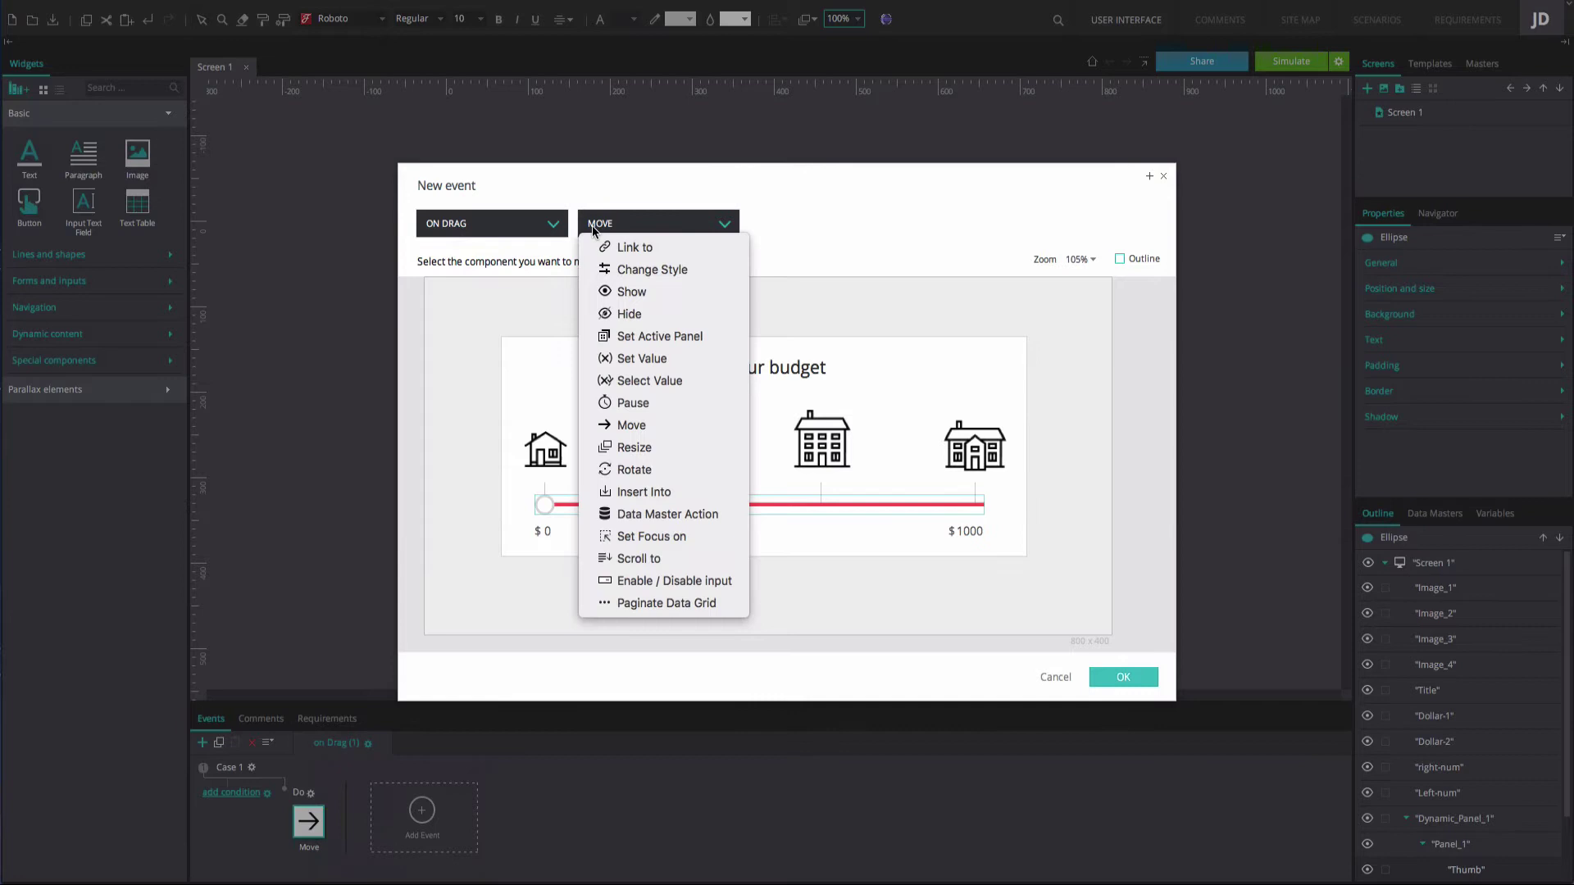
pyautogui.click(618, 490)
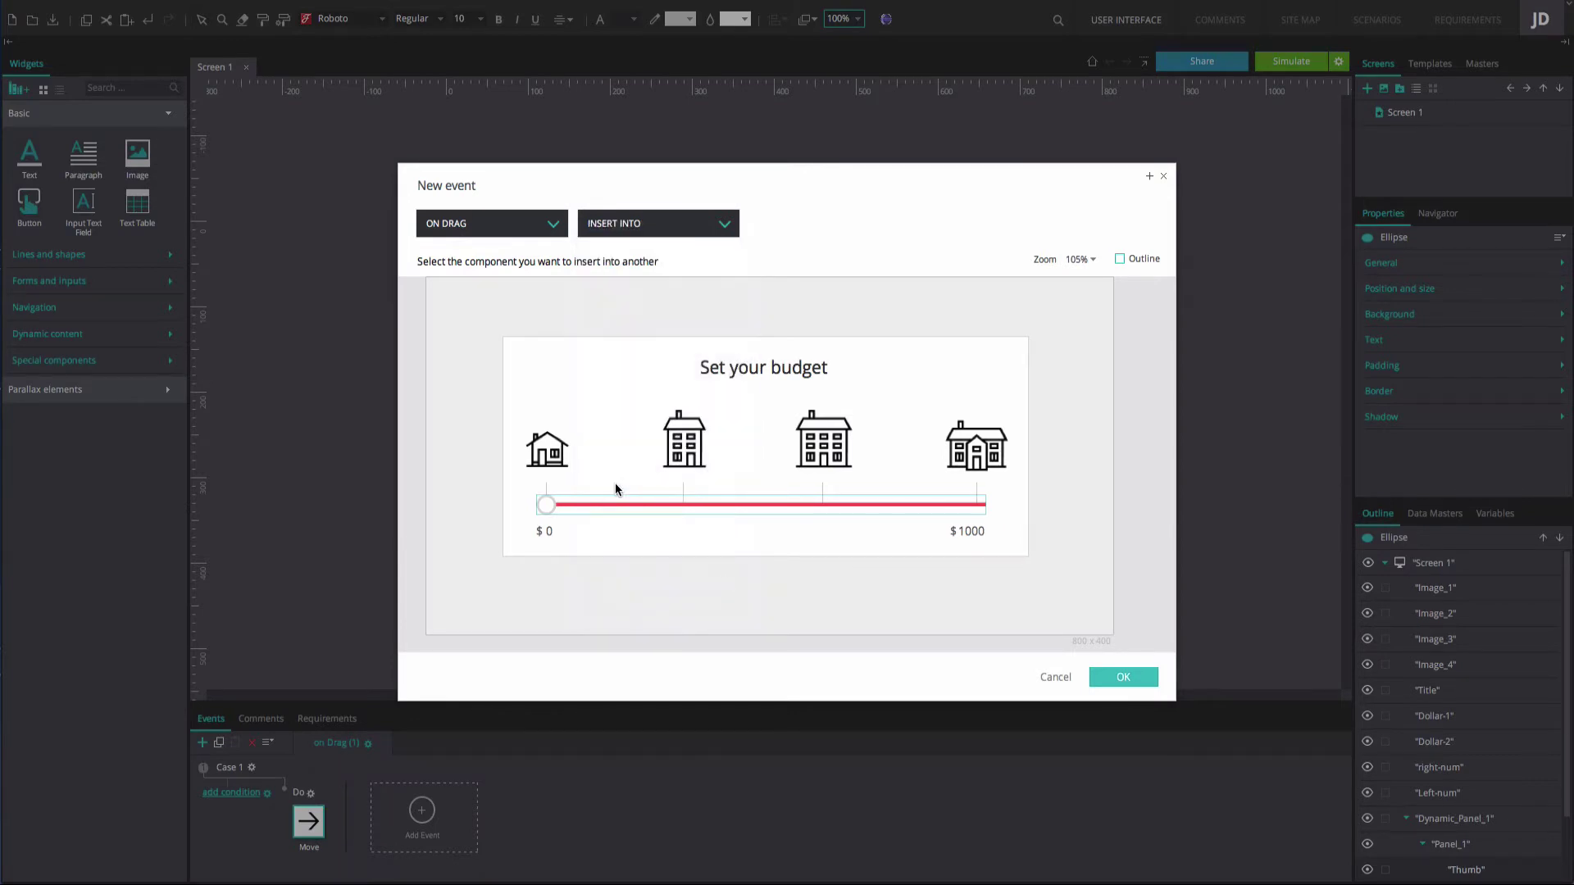
pyautogui.click(546, 504)
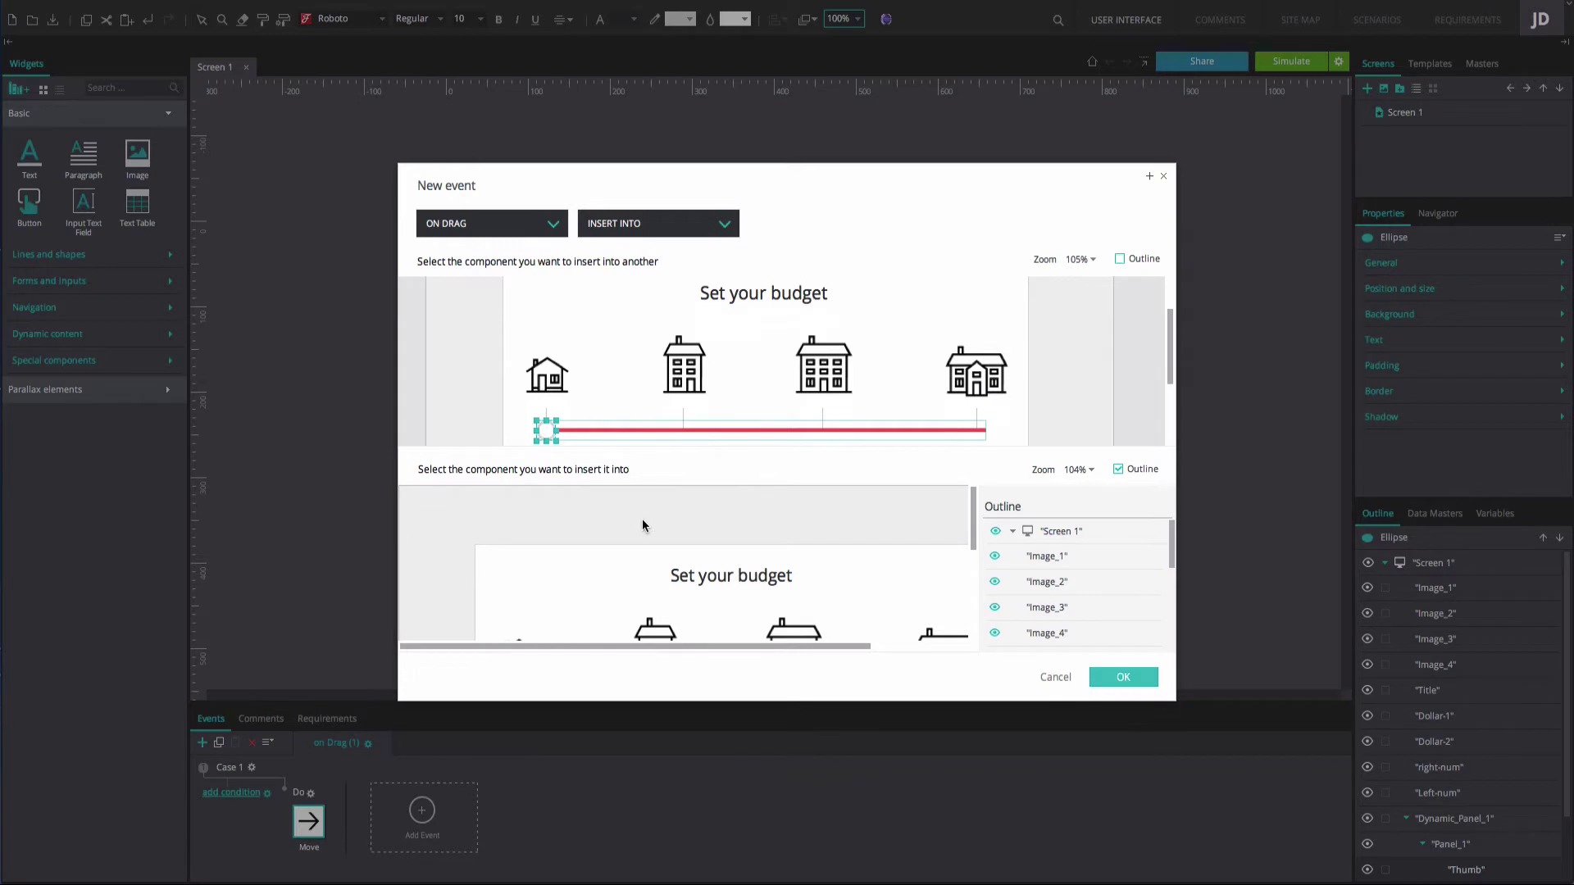
pyautogui.moveTo(974, 533); pyautogui.dragTo(969, 608)
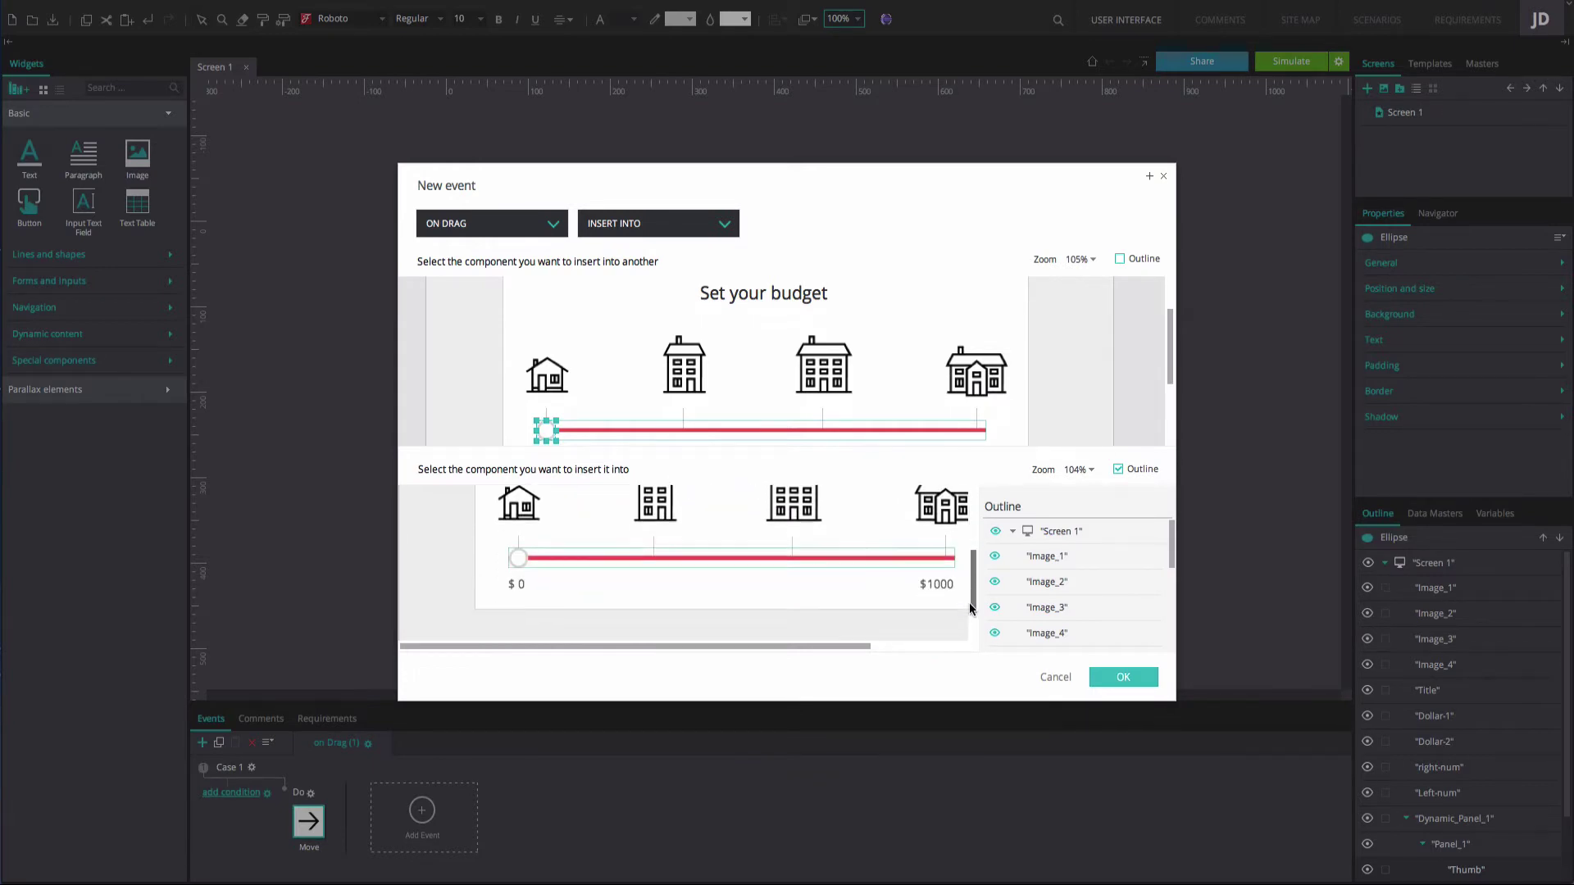
pyautogui.click(845, 568)
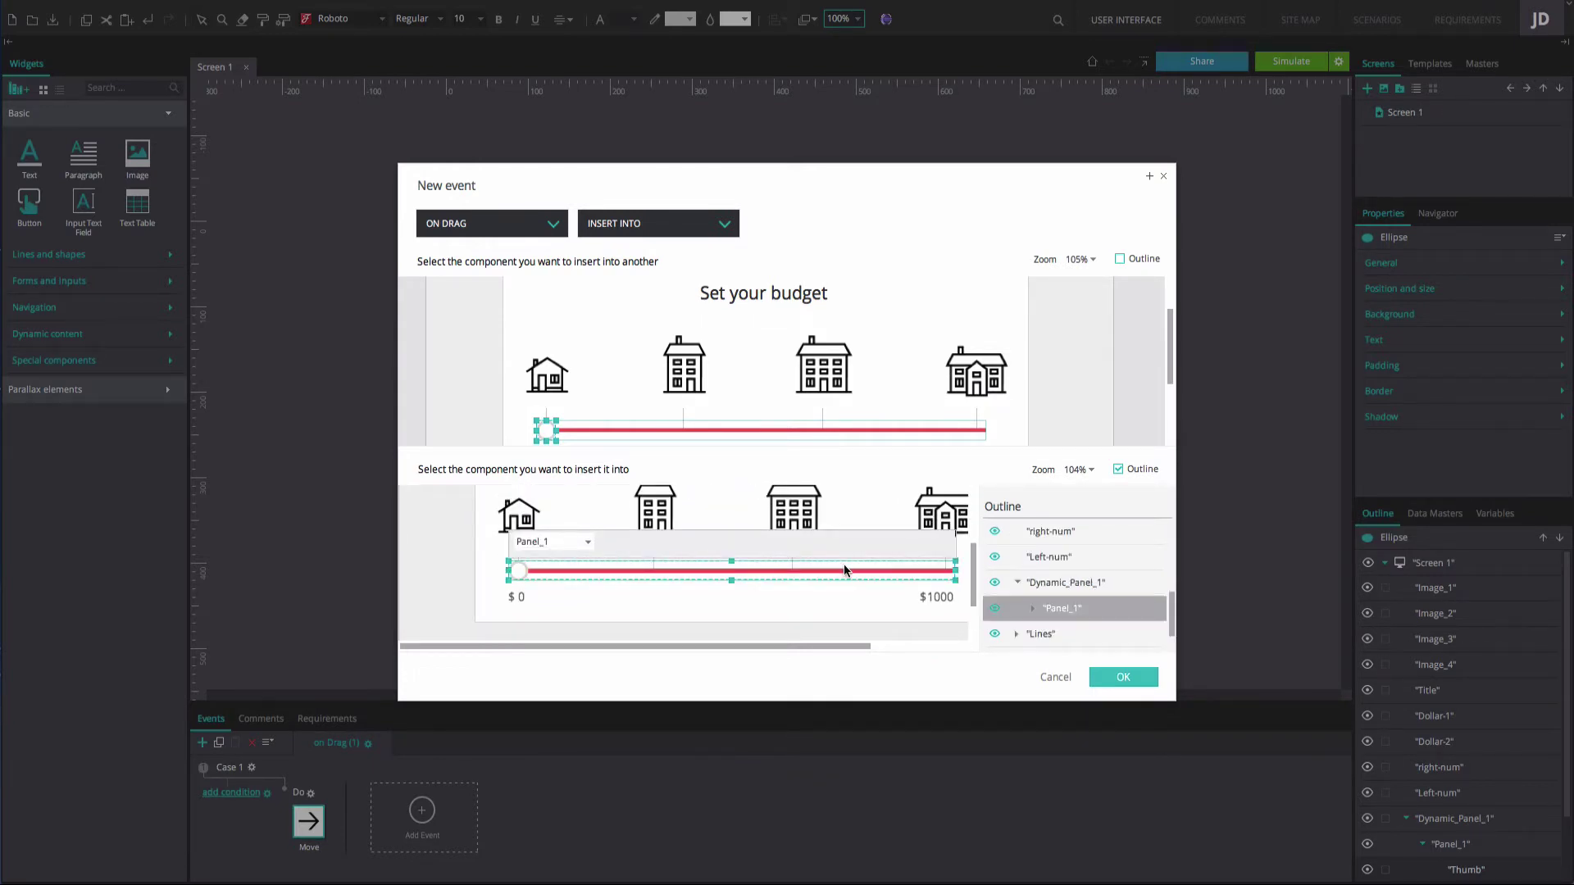
pyautogui.click(1115, 678)
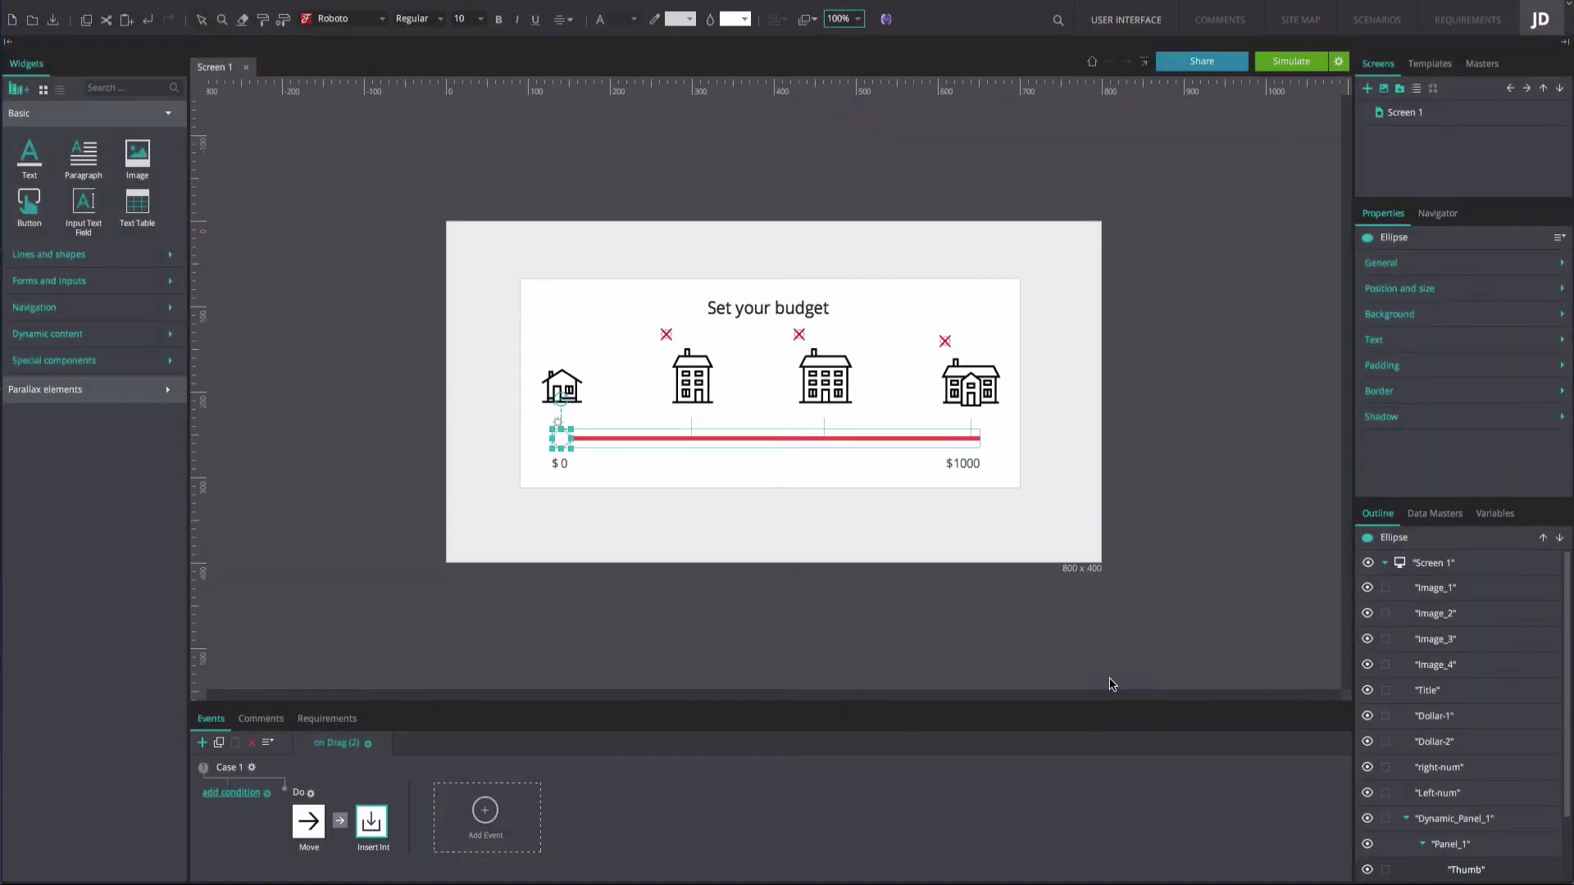
# Step: Make the Insert Into run WITH previous and add a new action after it
pyautogui.click(342, 821)
pyautogui.click(422, 822)
pyautogui.rightClick(387, 823)
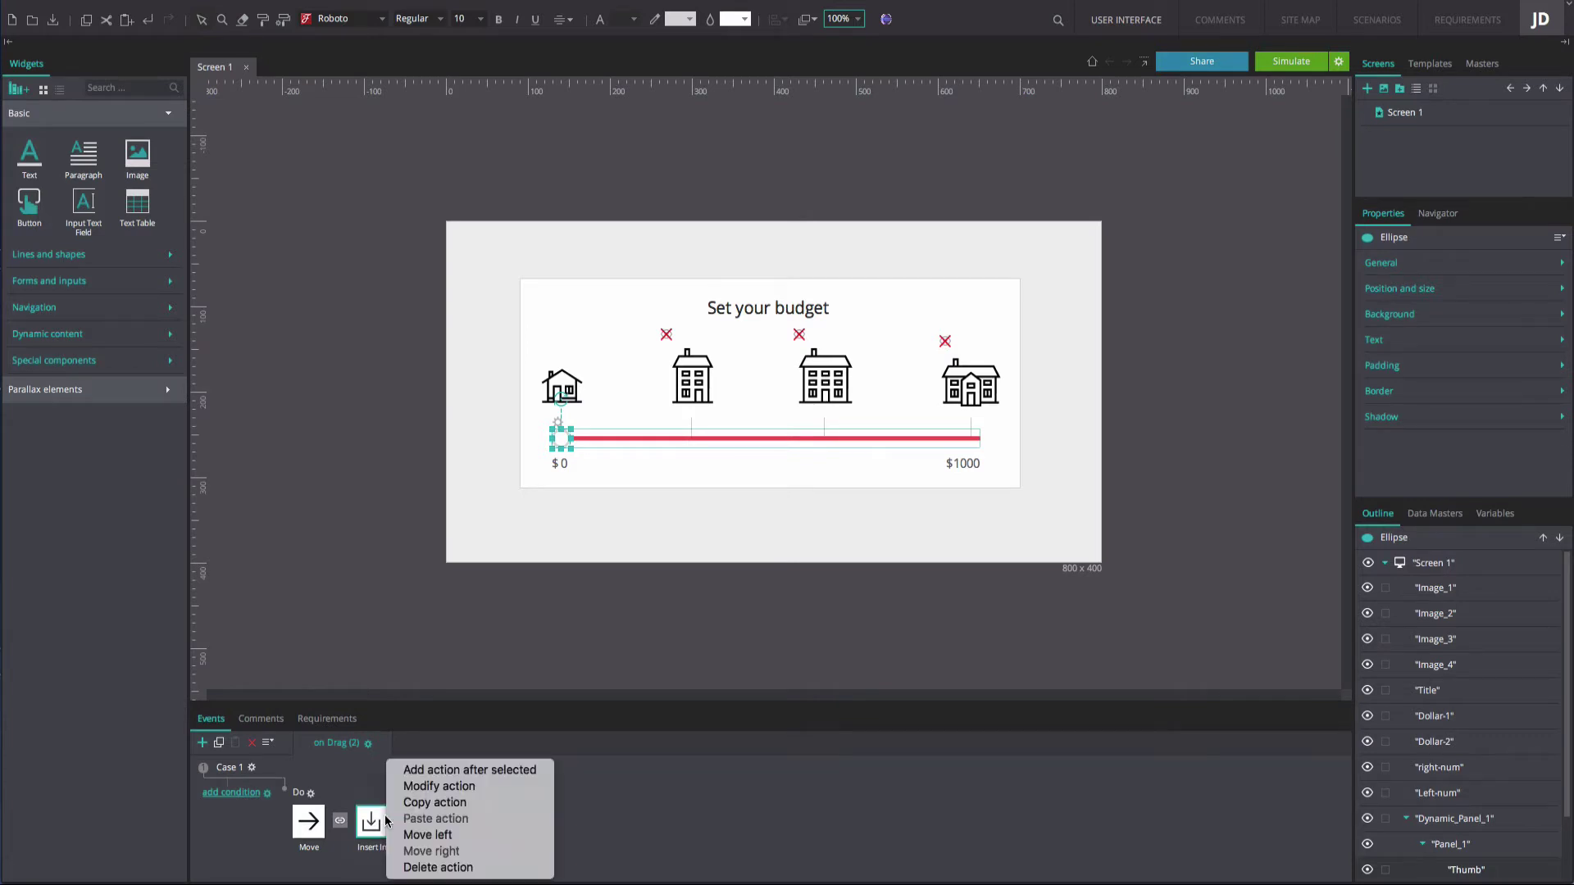
pyautogui.click(418, 771)
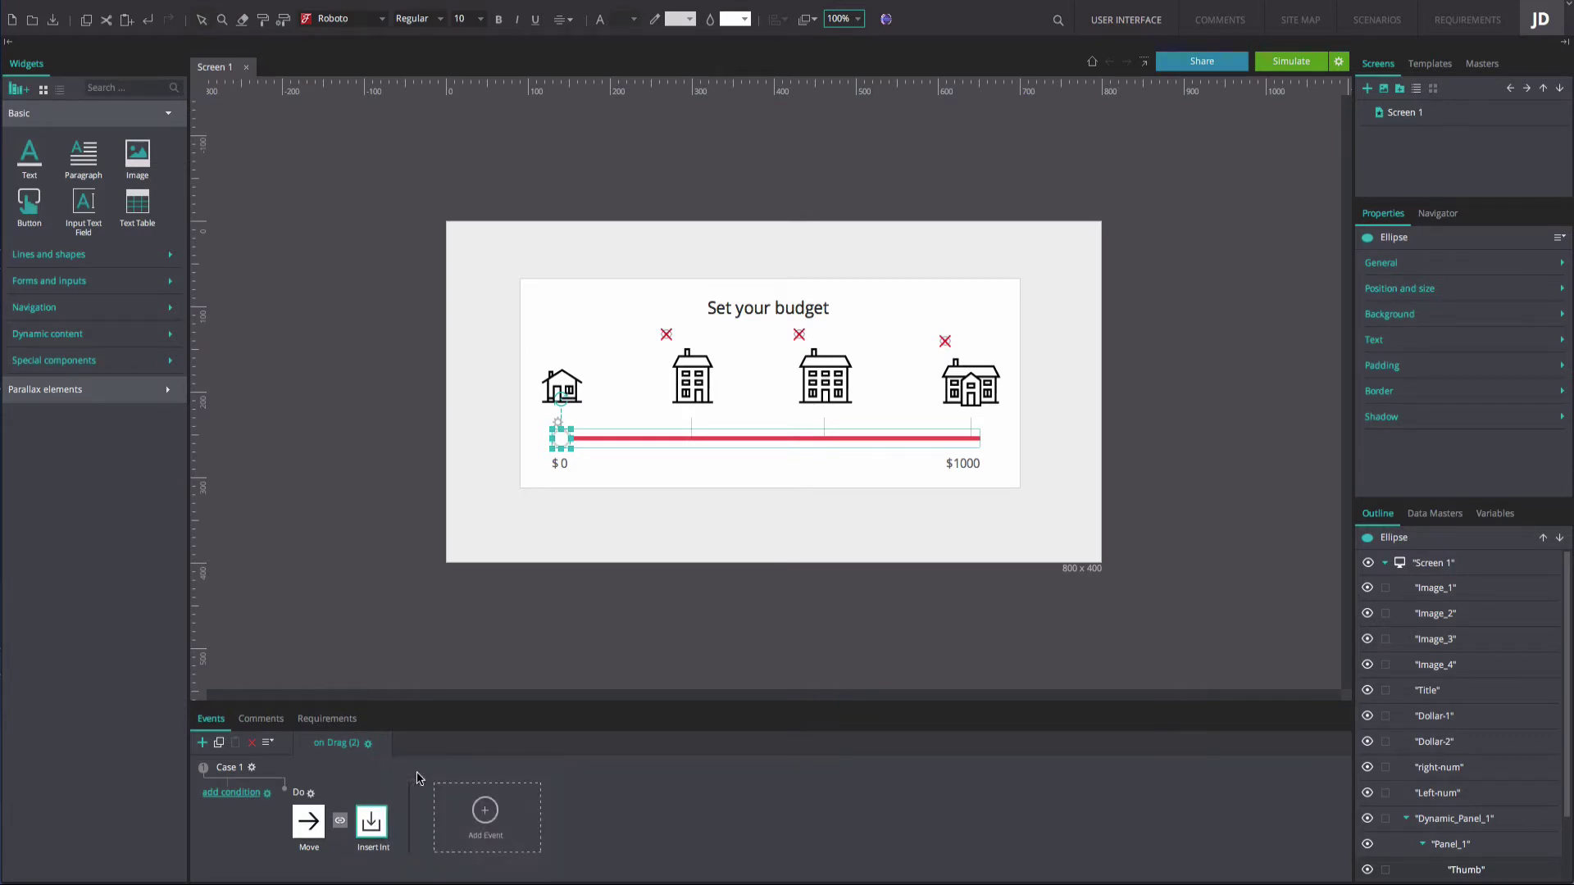
# Step: Make the new action a Set Value on Left-num using a calculated value
pyautogui.click(693, 222)
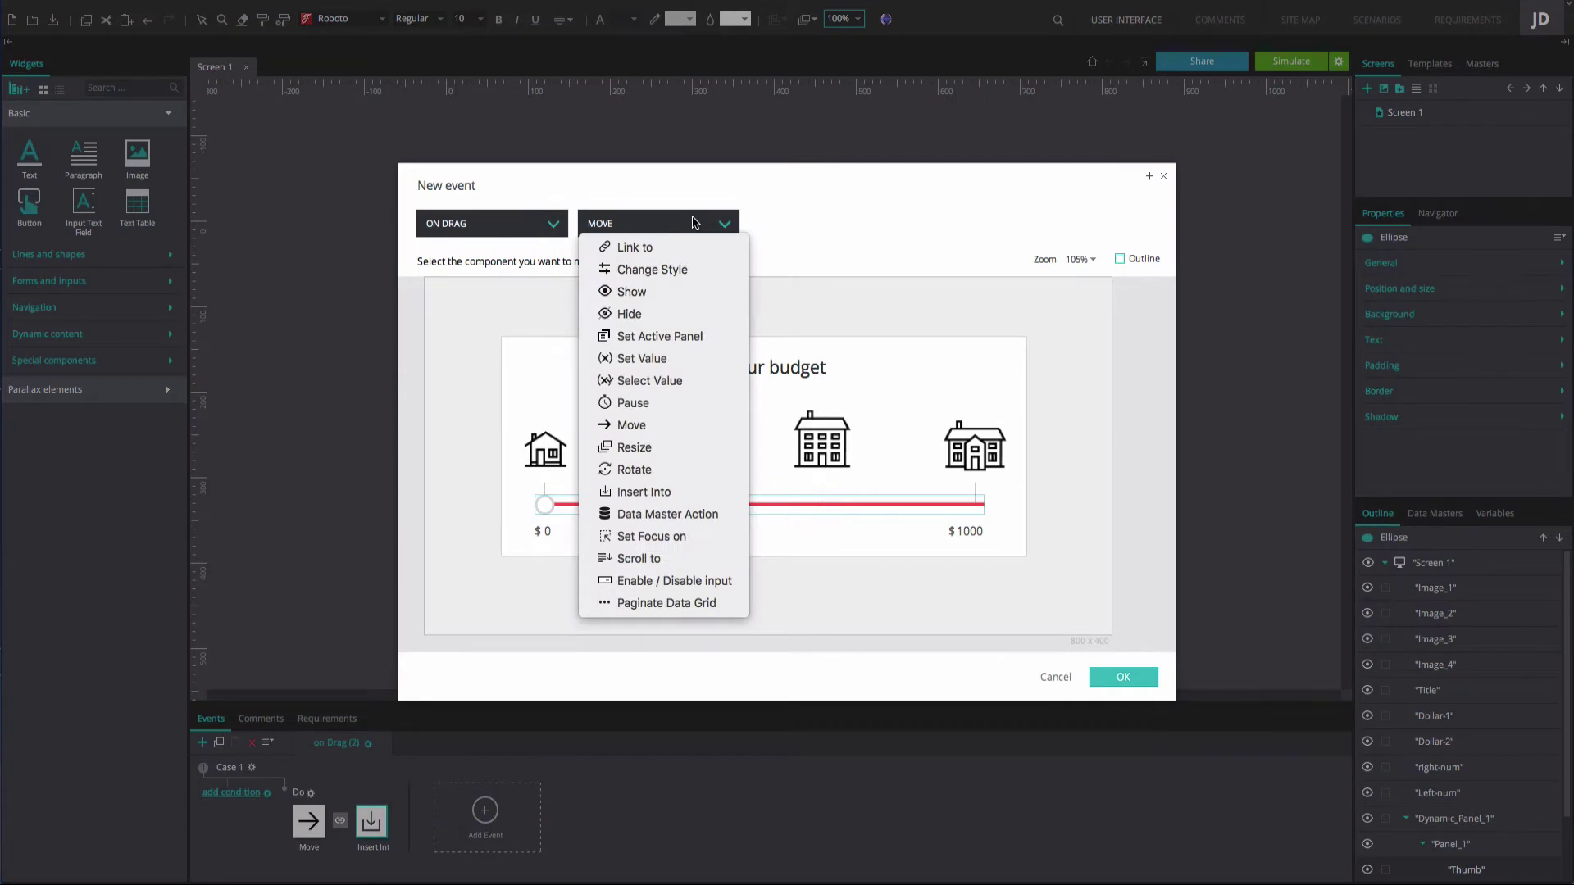
pyautogui.click(657, 360)
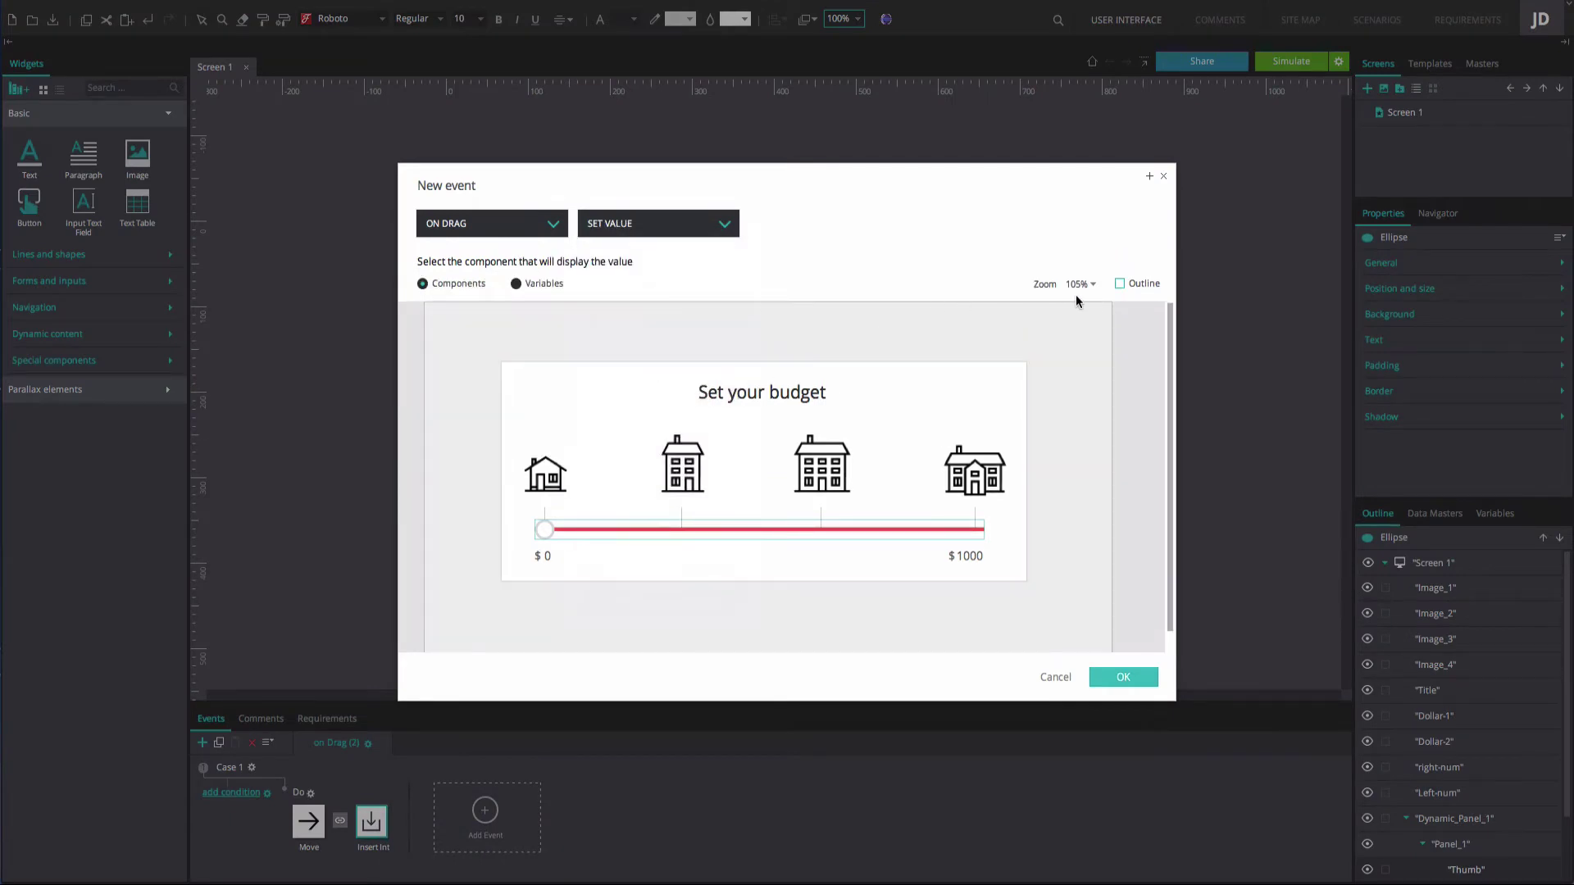
pyautogui.click(1120, 283)
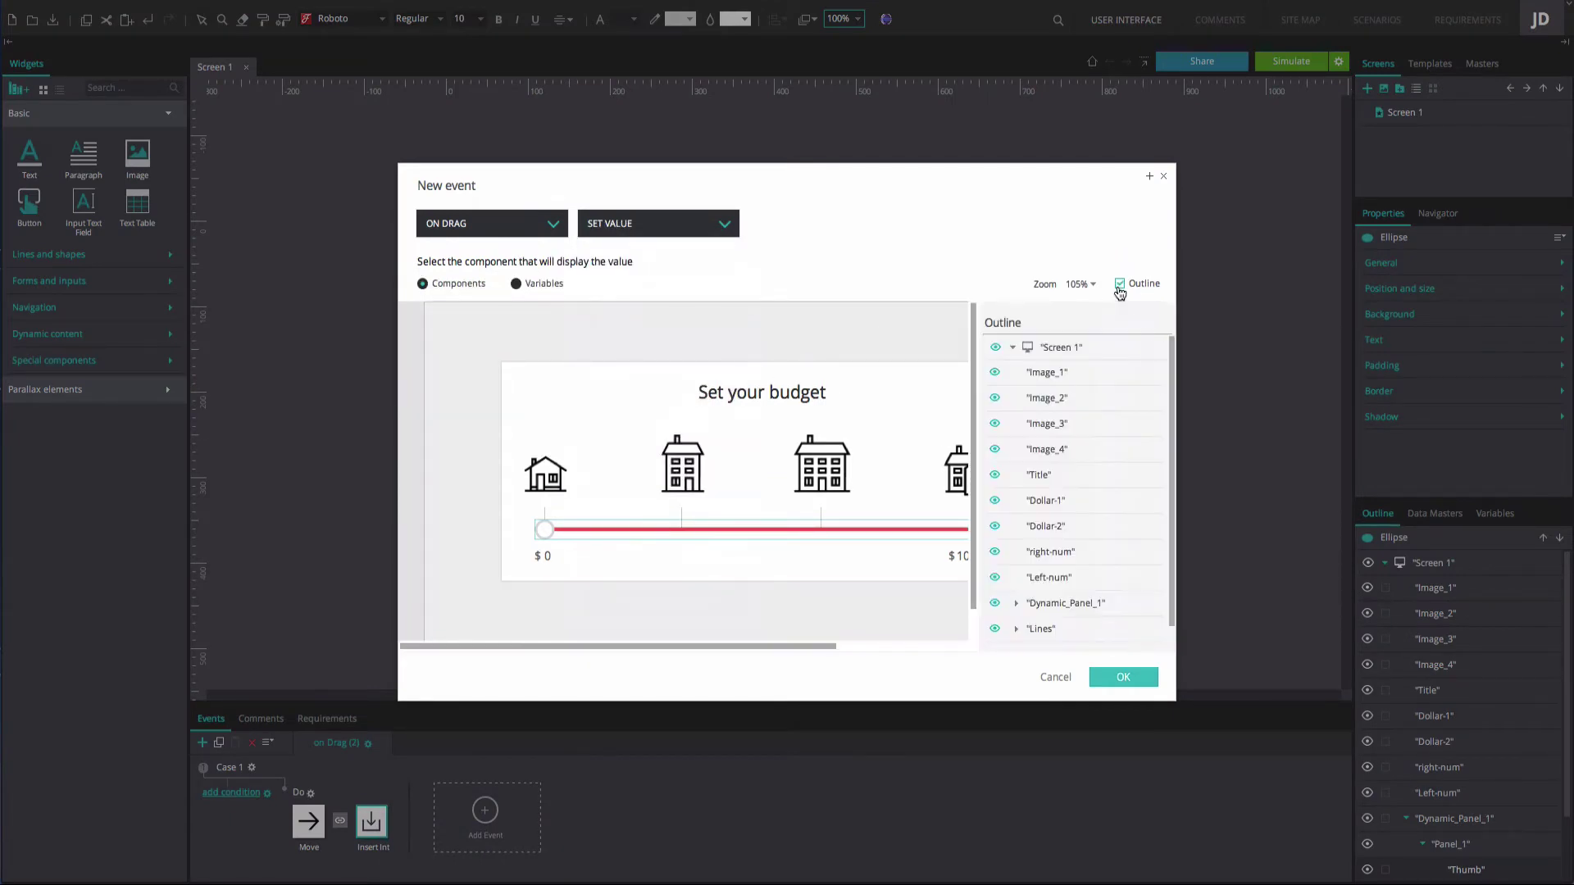
pyautogui.click(1034, 579)
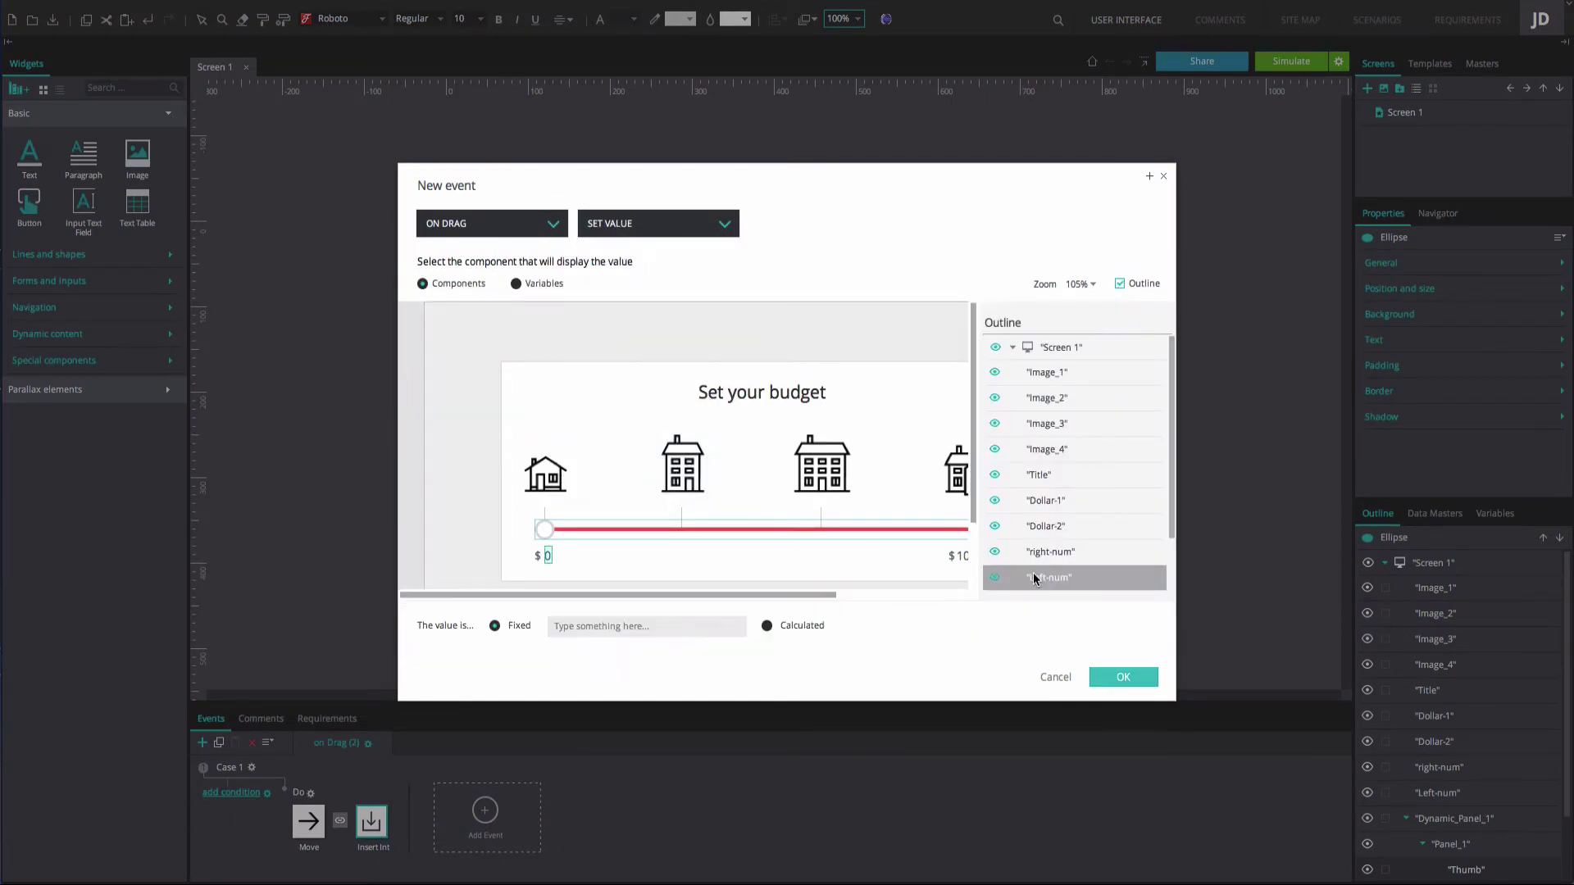
pyautogui.click(767, 626)
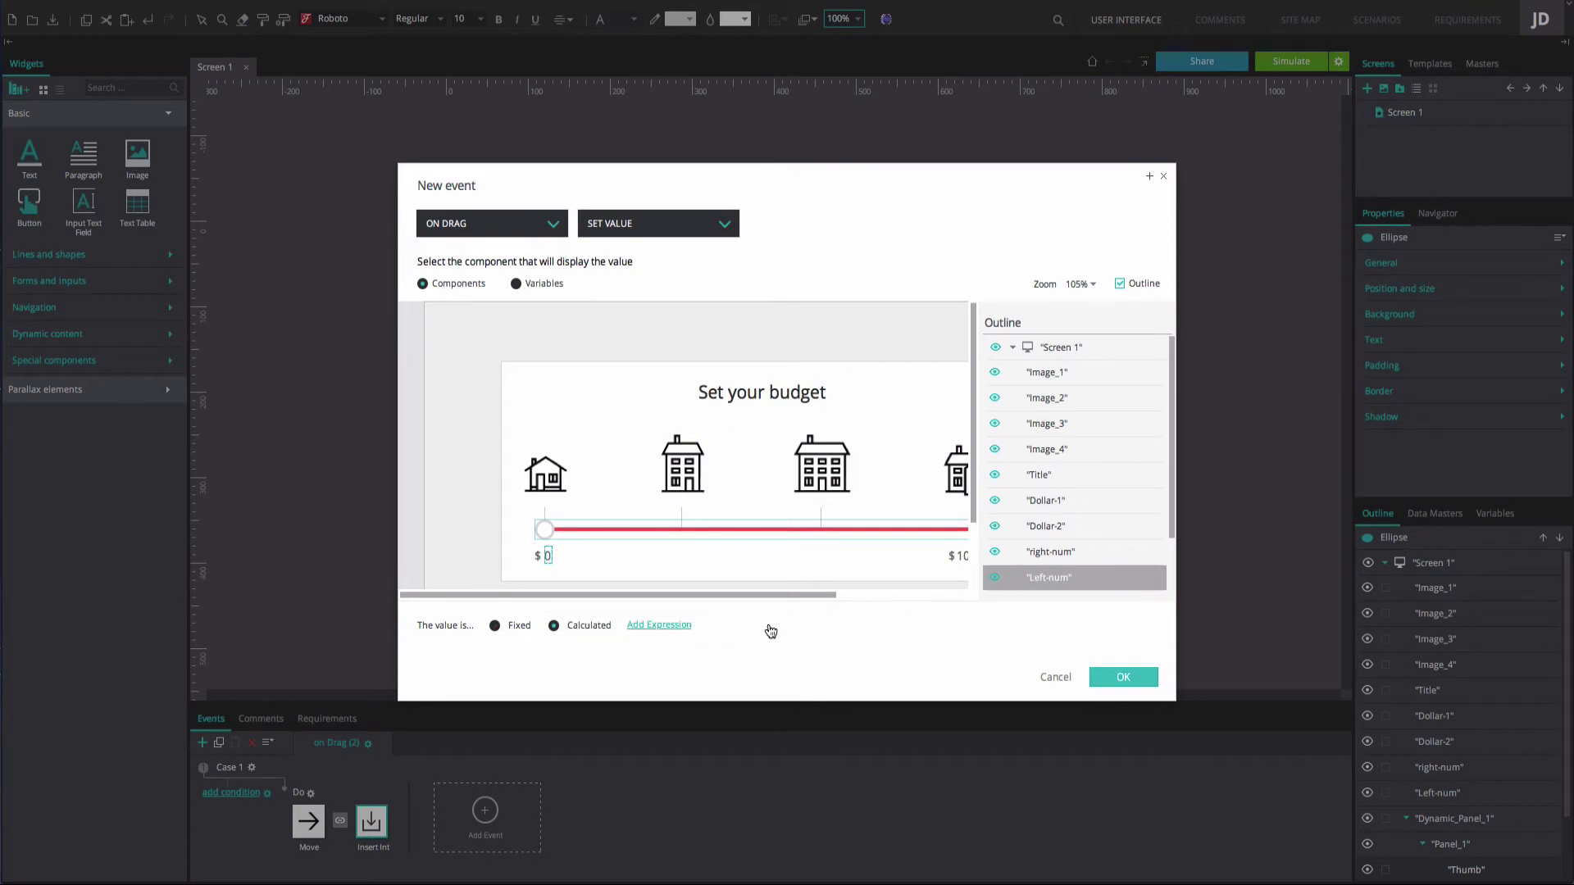
pyautogui.click(687, 627)
# Step: Build ROUND of the thumb's relative X position divided by Panel_1's width
pyautogui.moveTo(514, 493); pyautogui.dragTo(437, 244)
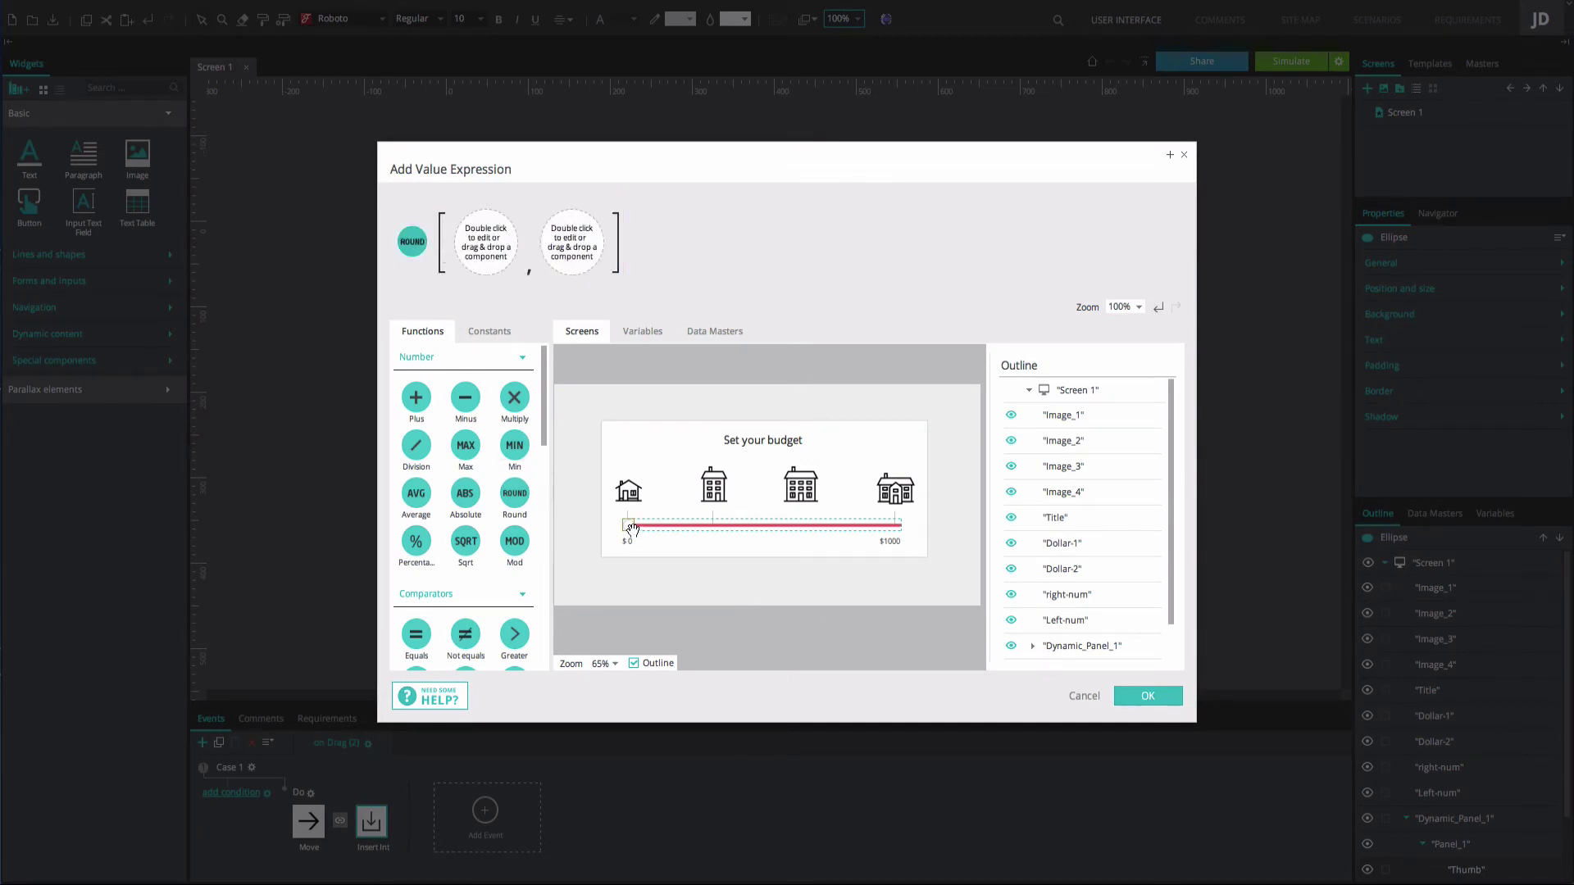
pyautogui.moveTo(633, 529); pyautogui.dragTo(487, 243)
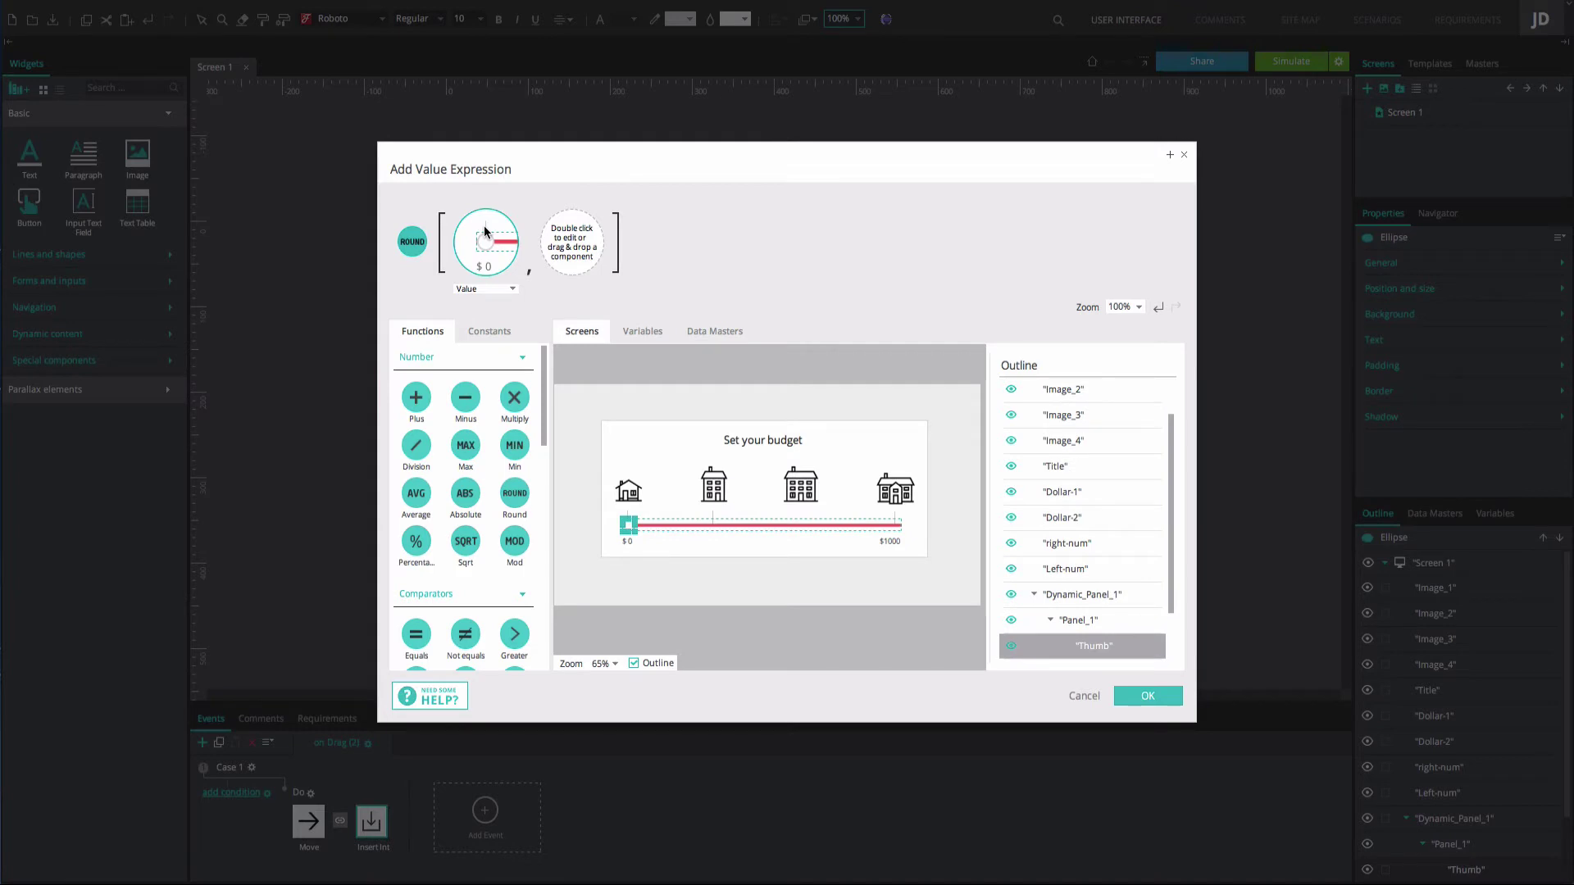
pyautogui.click(496, 289)
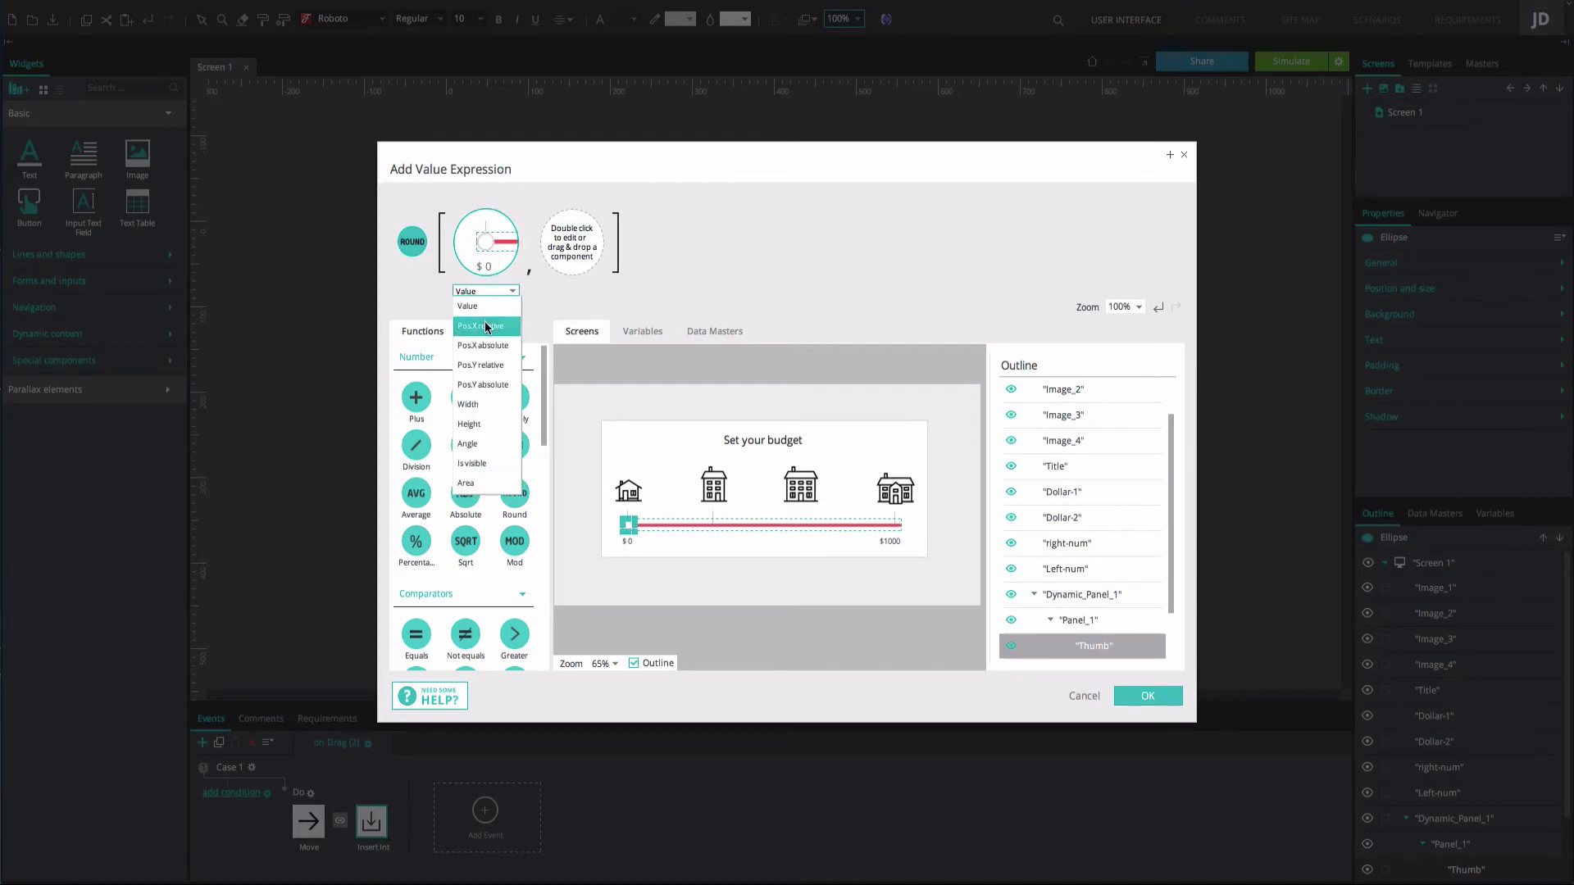
pyautogui.click(485, 326)
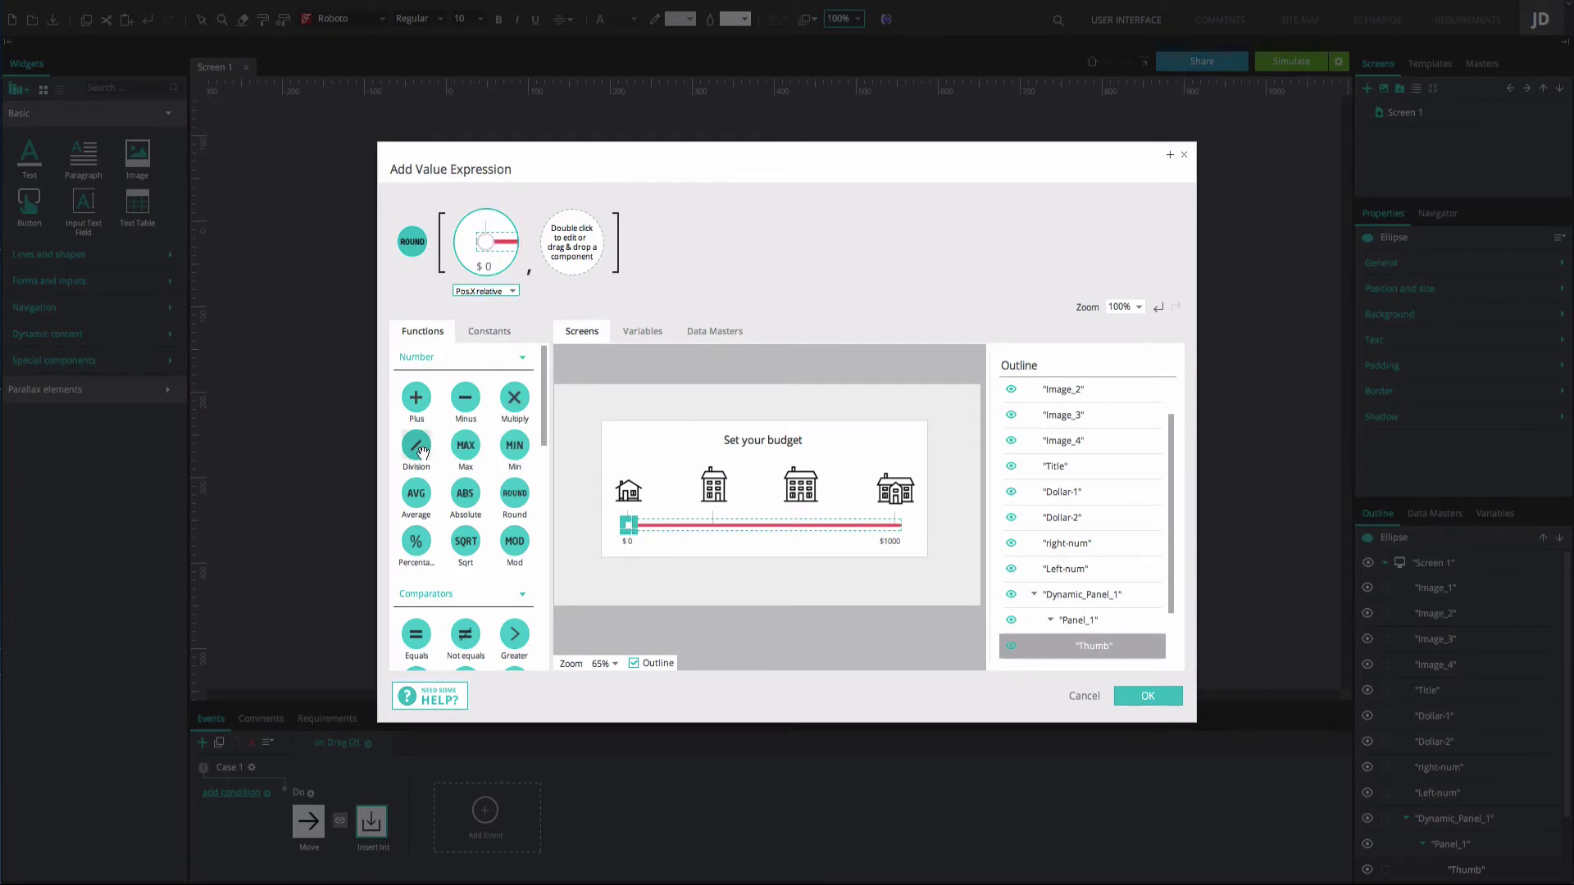
pyautogui.moveTo(422, 451); pyautogui.dragTo(534, 267)
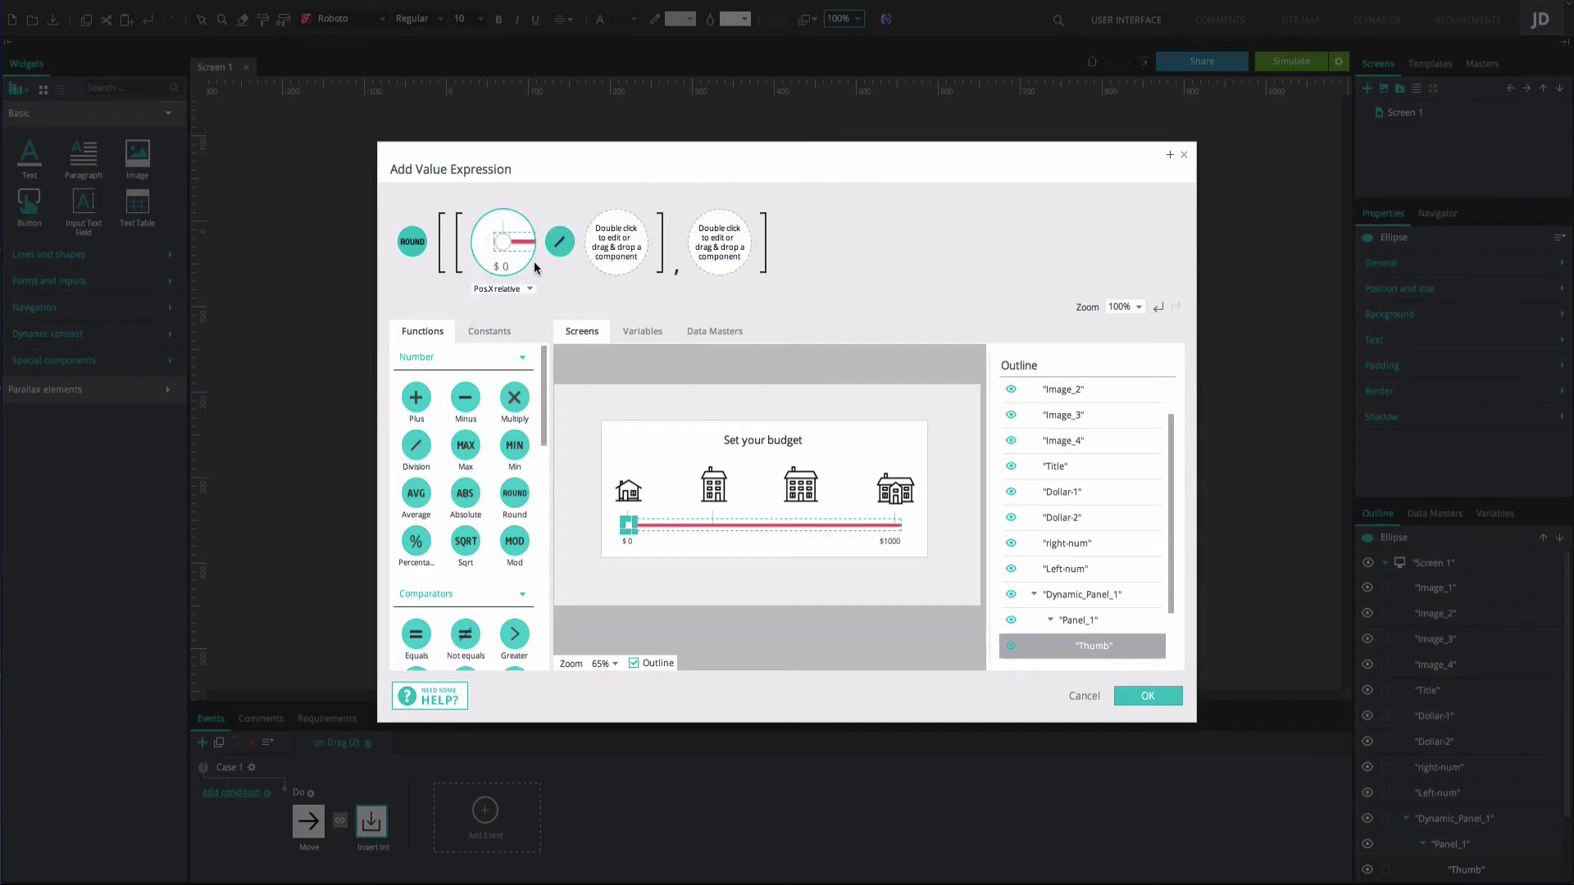
pyautogui.click(902, 525)
pyautogui.moveTo(901, 524); pyautogui.dragTo(604, 233)
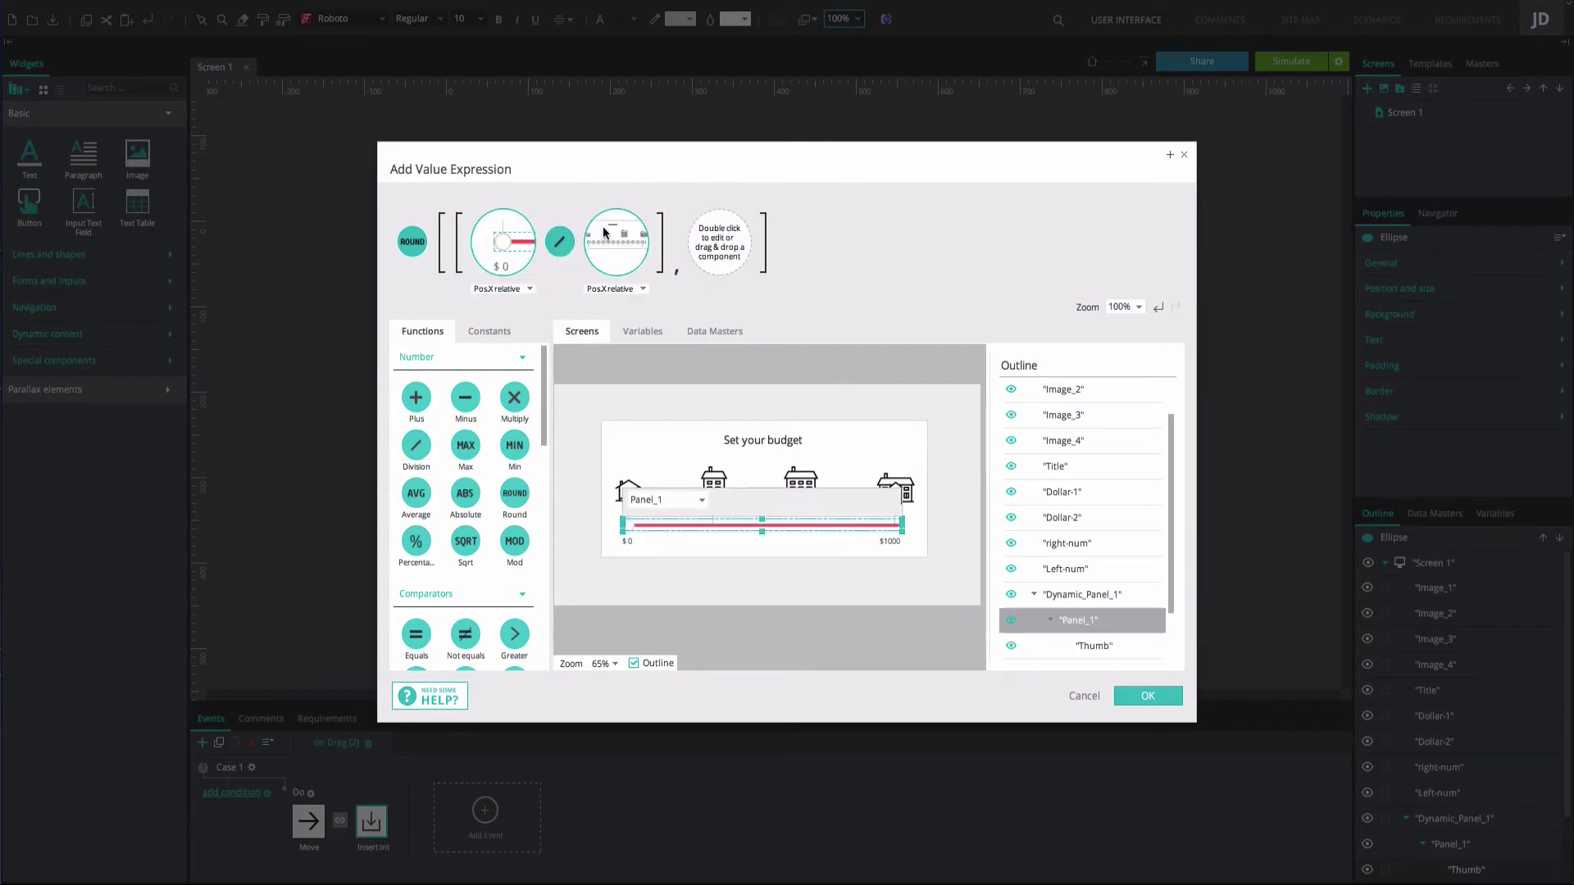
pyautogui.click(621, 289)
pyautogui.click(605, 388)
# Step: Subtract the Thumb's width from the position ratio
pyautogui.moveTo(465, 397); pyautogui.dragTo(666, 244)
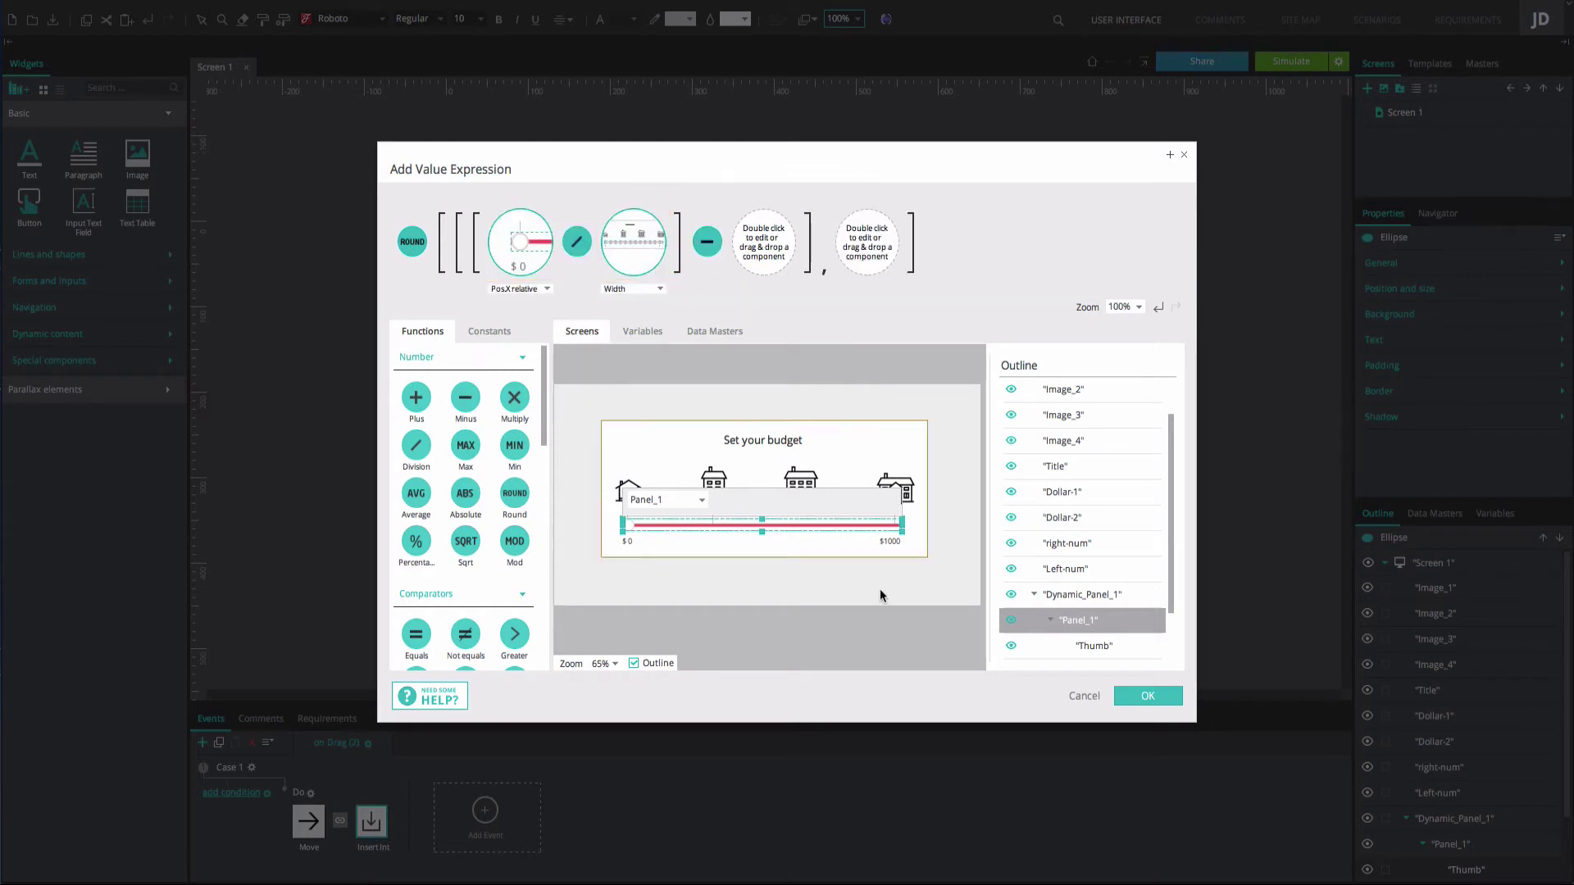
pyautogui.click(1093, 646)
pyautogui.moveTo(1094, 645); pyautogui.dragTo(765, 244)
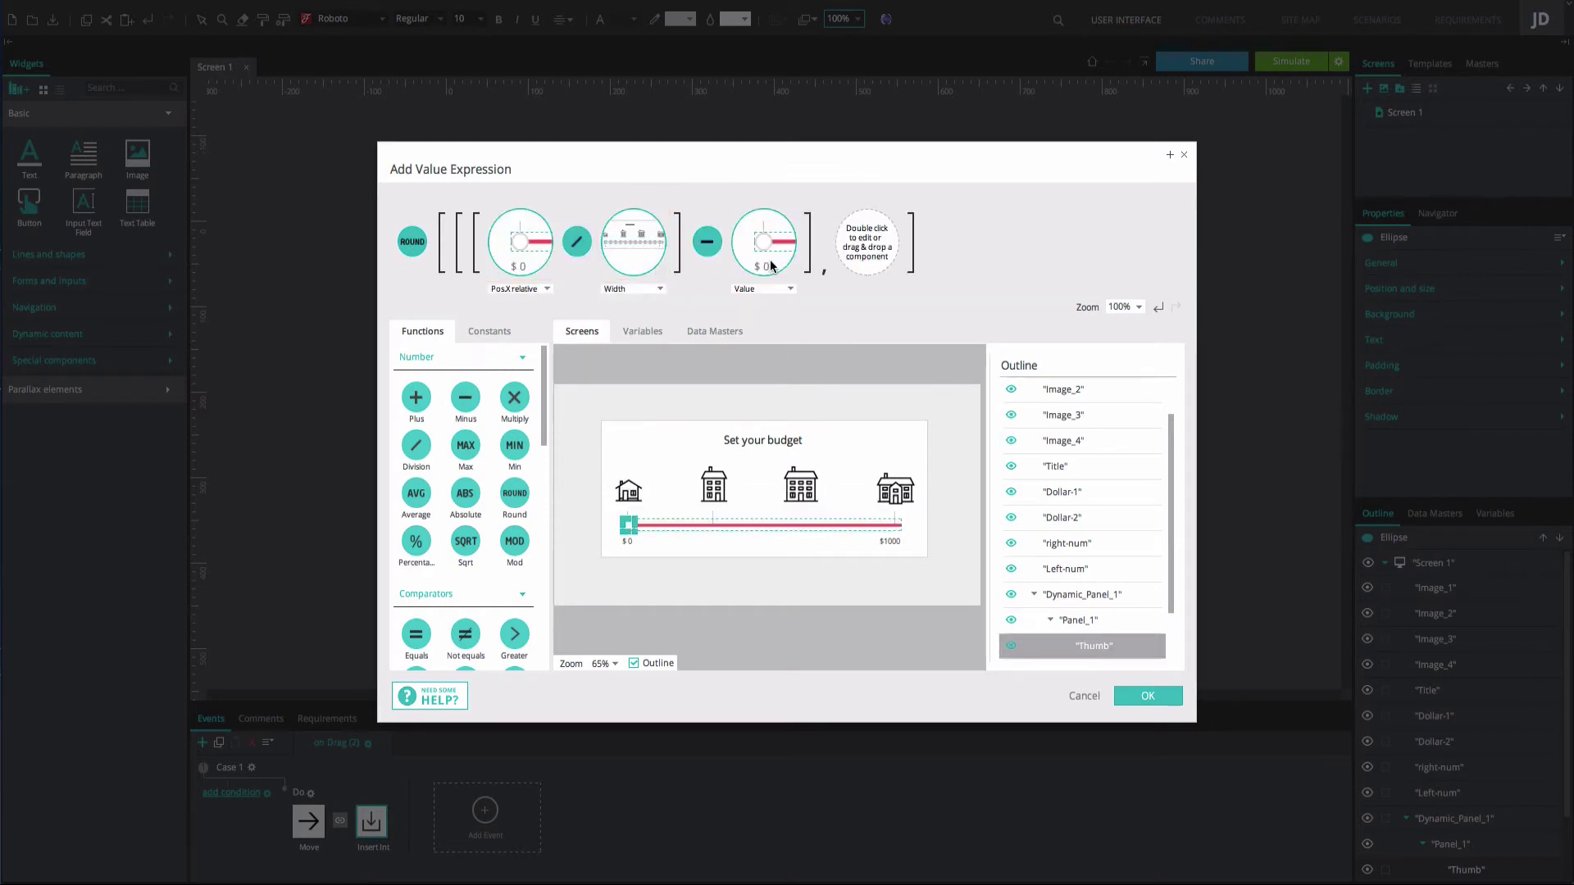
pyautogui.click(767, 288)
pyautogui.click(752, 409)
# Step: Multiply the result by 1000, set rounding digits to 0, and confirm the expression
pyautogui.moveTo(514, 397); pyautogui.dragTo(783, 254)
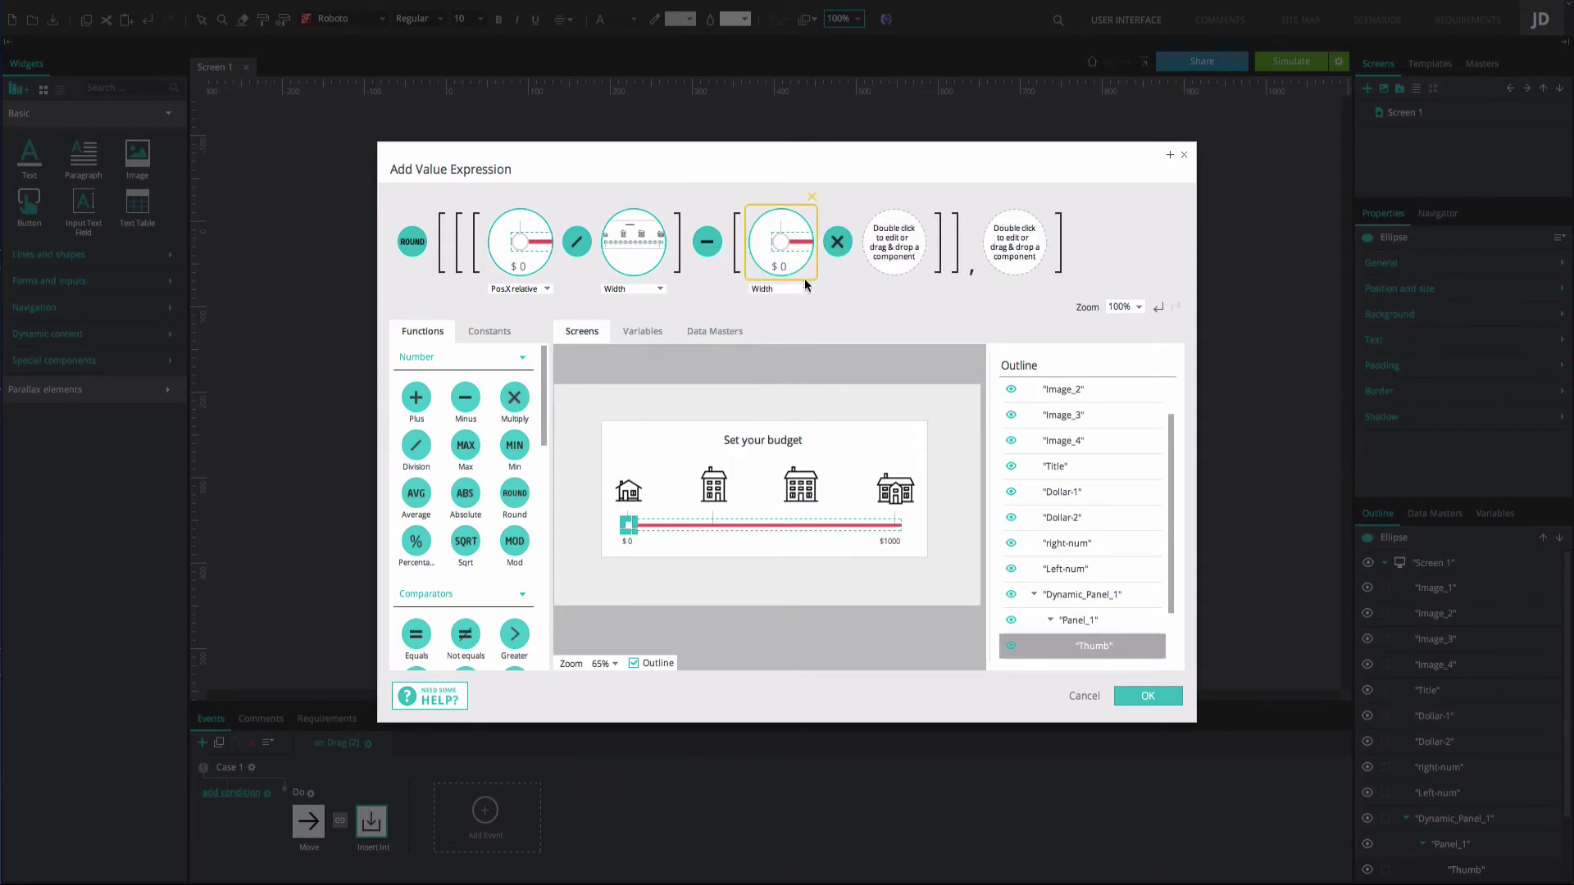
pyautogui.doubleClick(893, 242)
pyautogui.write('1000')
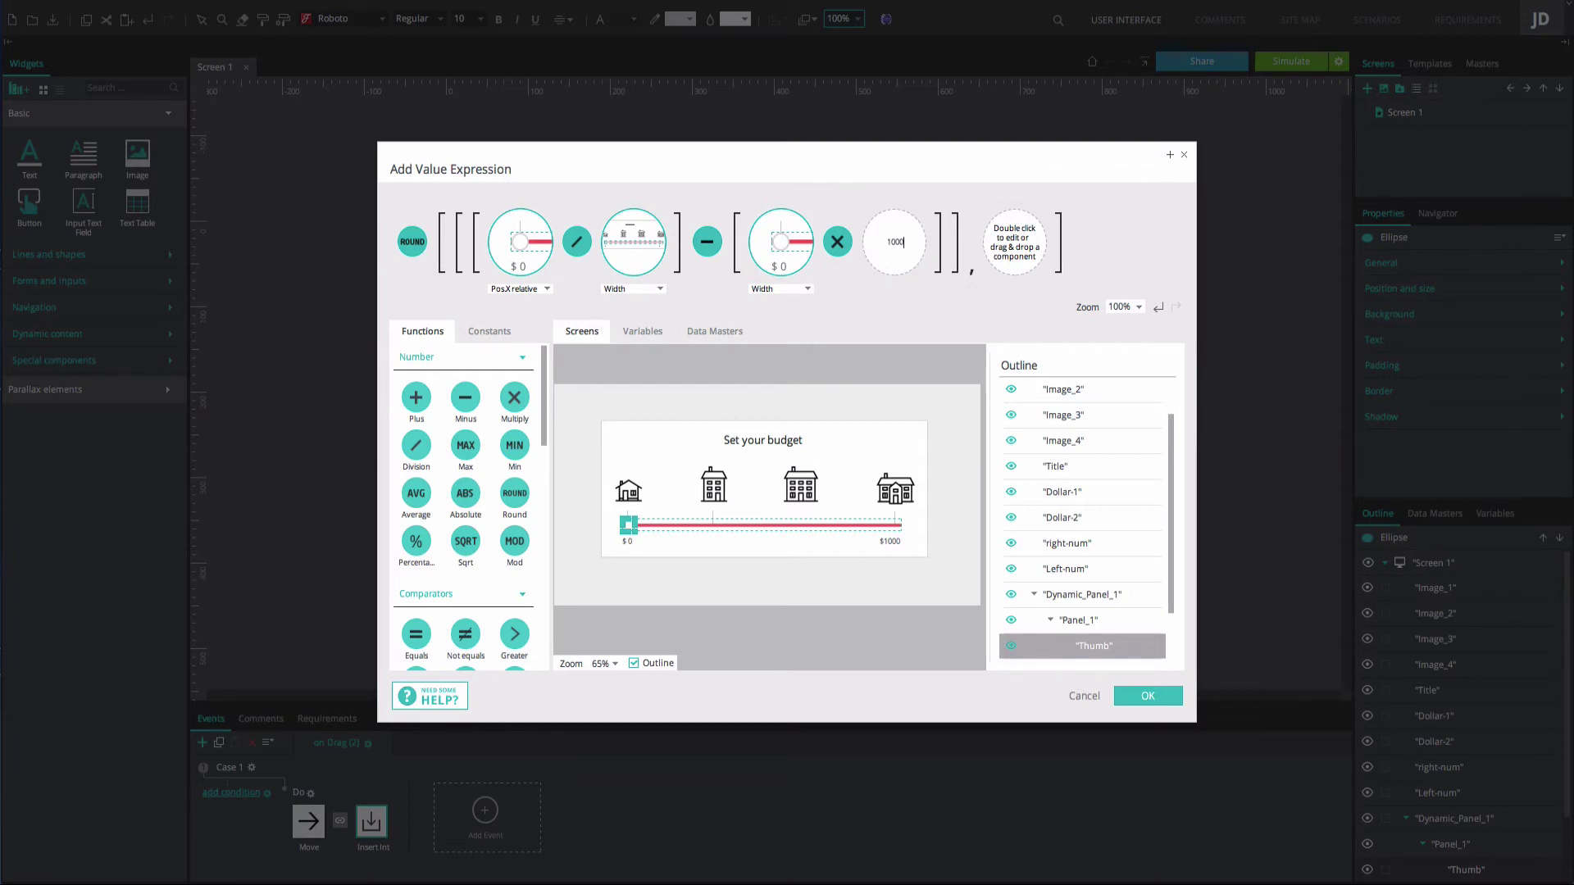
pyautogui.press('Tab')
pyautogui.write('0')
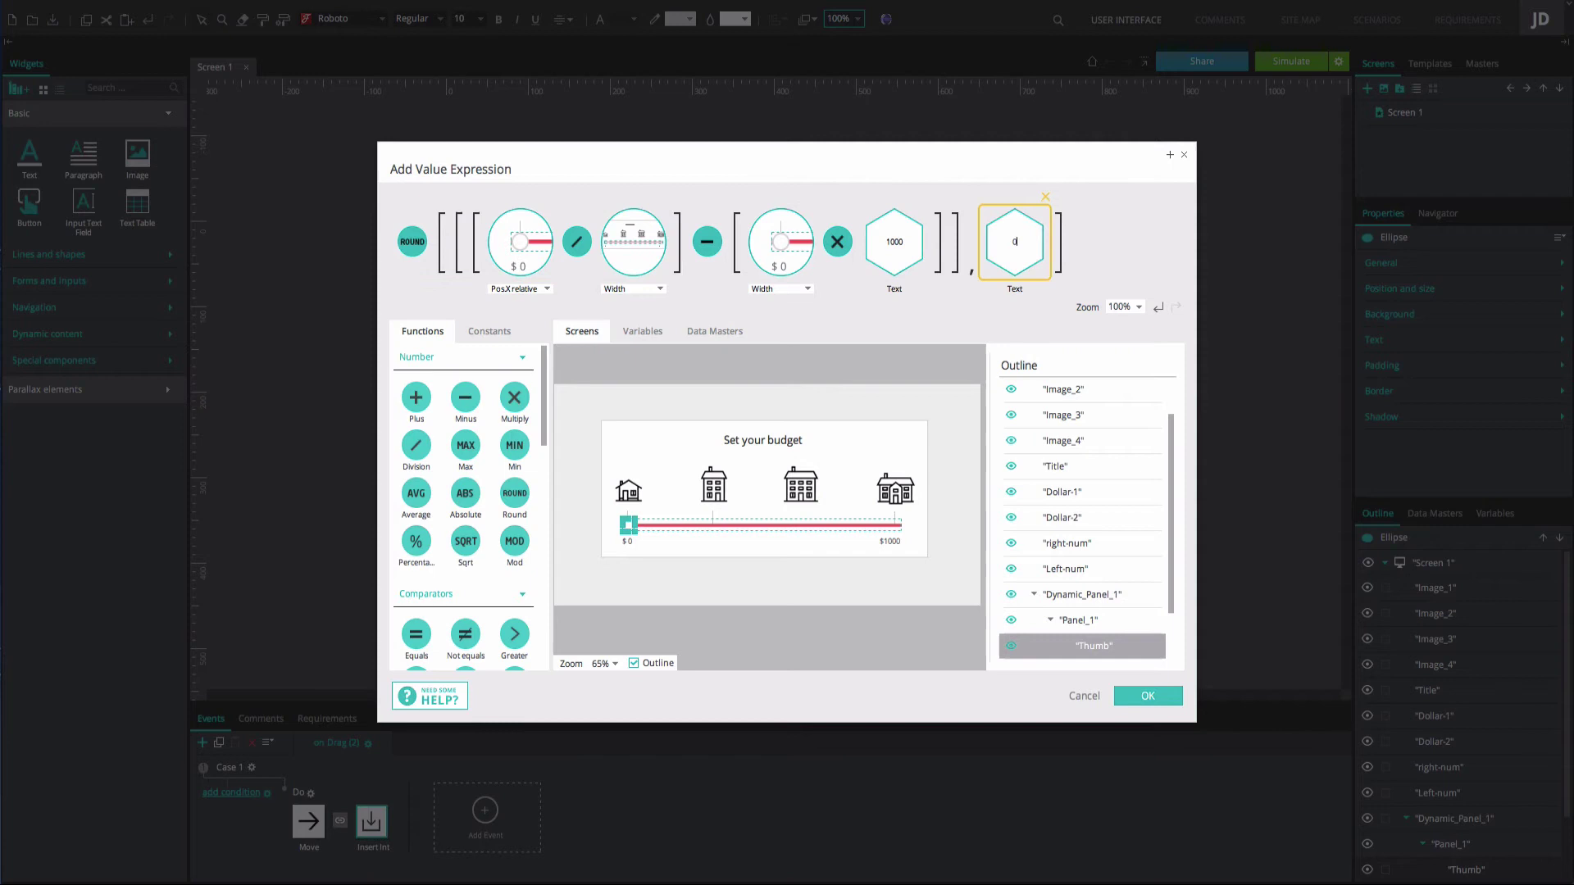
pyautogui.click(1094, 268)
pyautogui.click(1147, 695)
# Step: Confirm the Set Value action and add Case 2 with a Show action for Image_1
pyautogui.click(1135, 681)
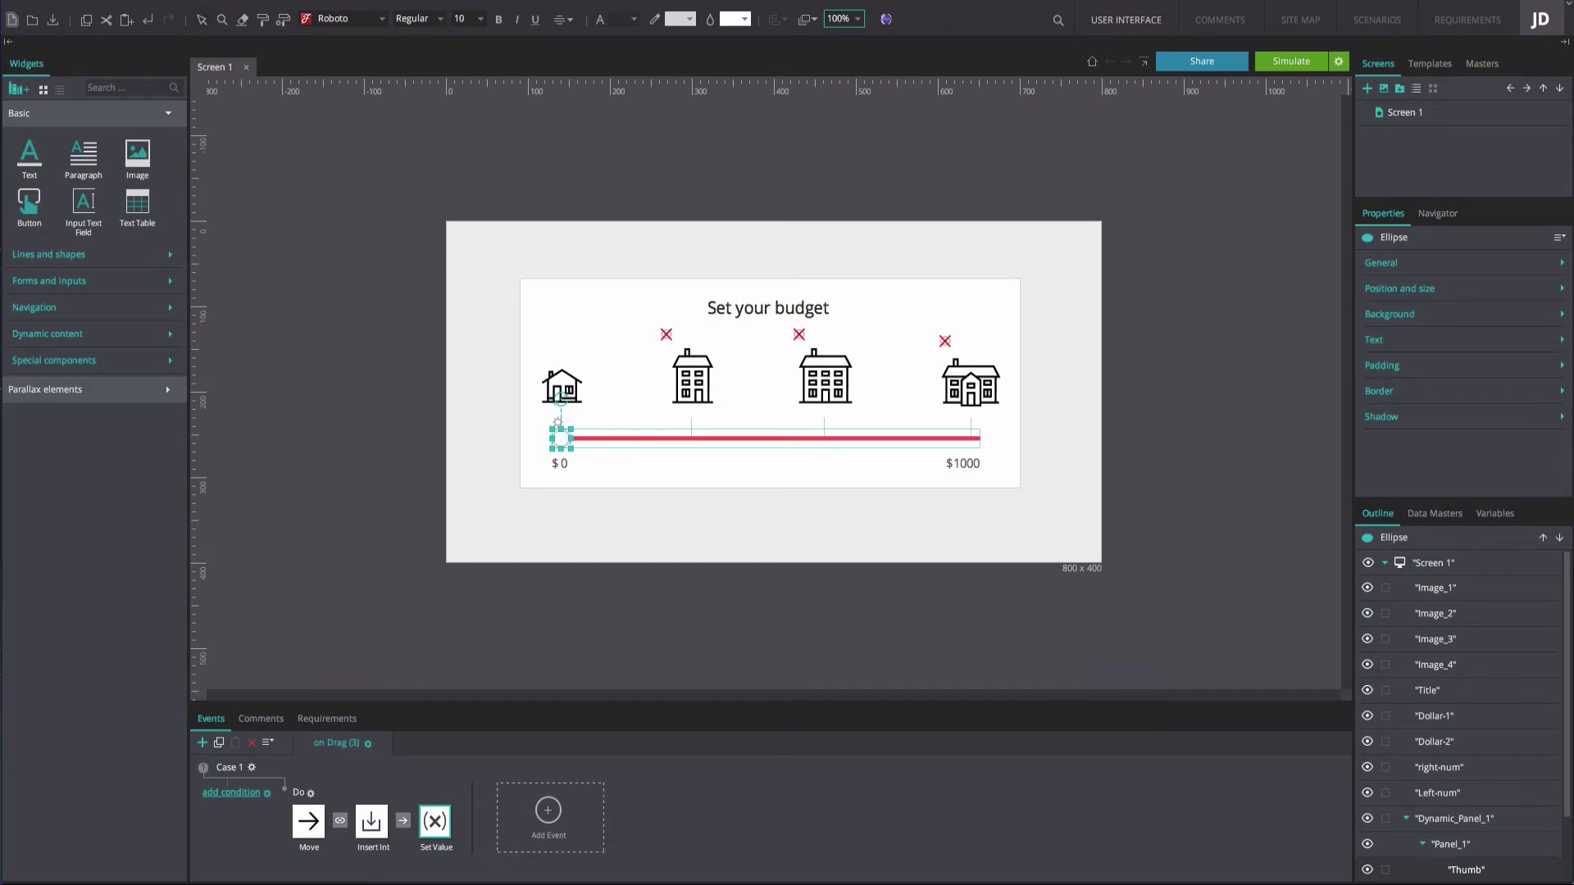
pyautogui.click(564, 824)
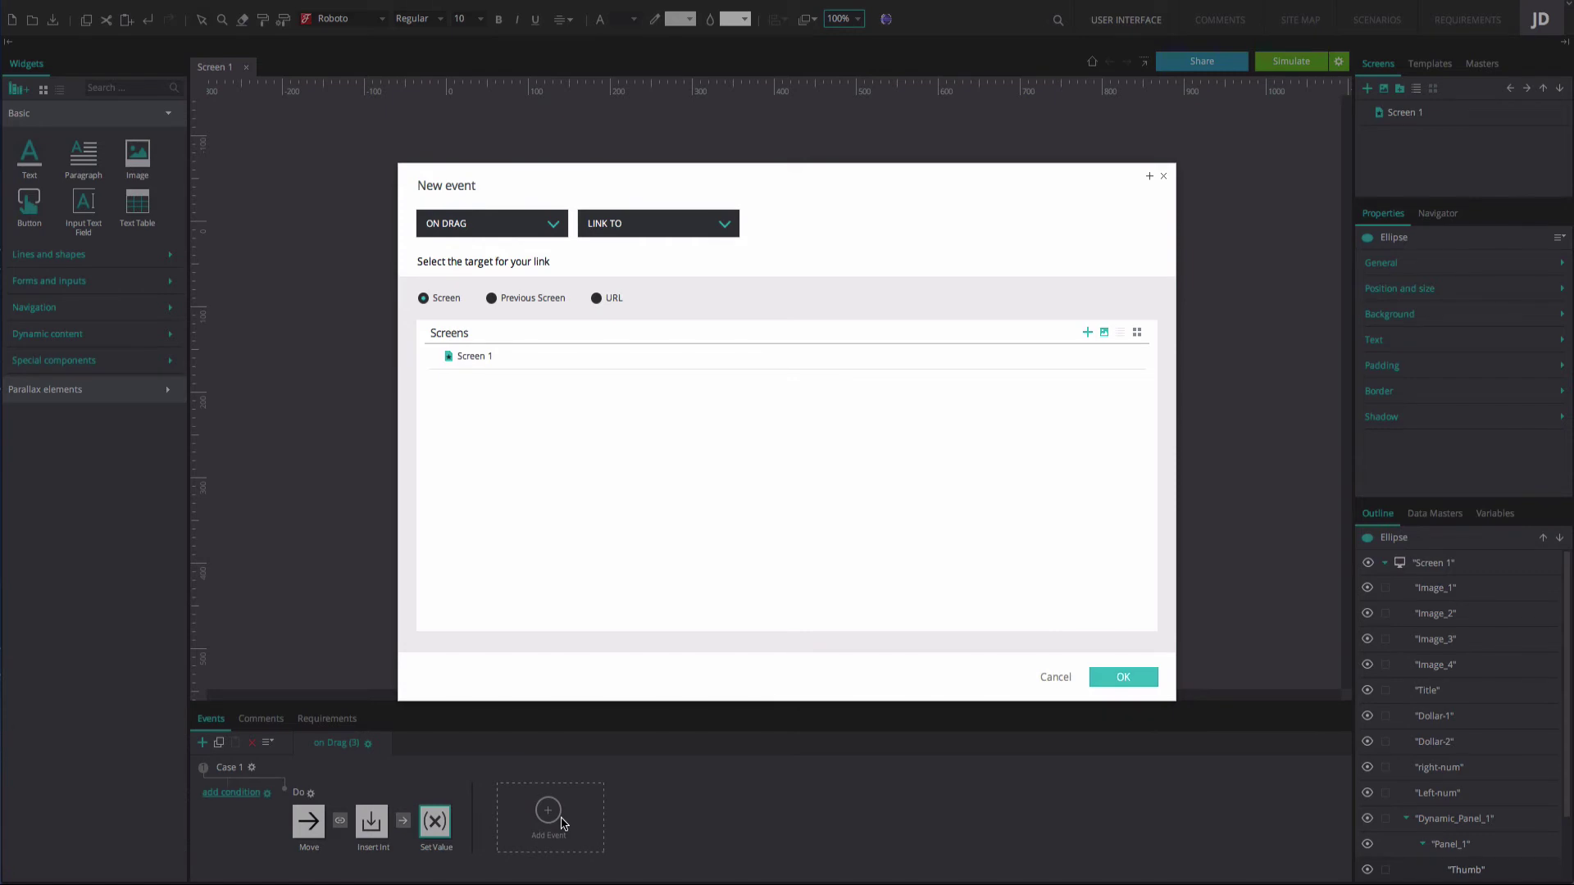
pyautogui.click(679, 226)
pyautogui.click(660, 287)
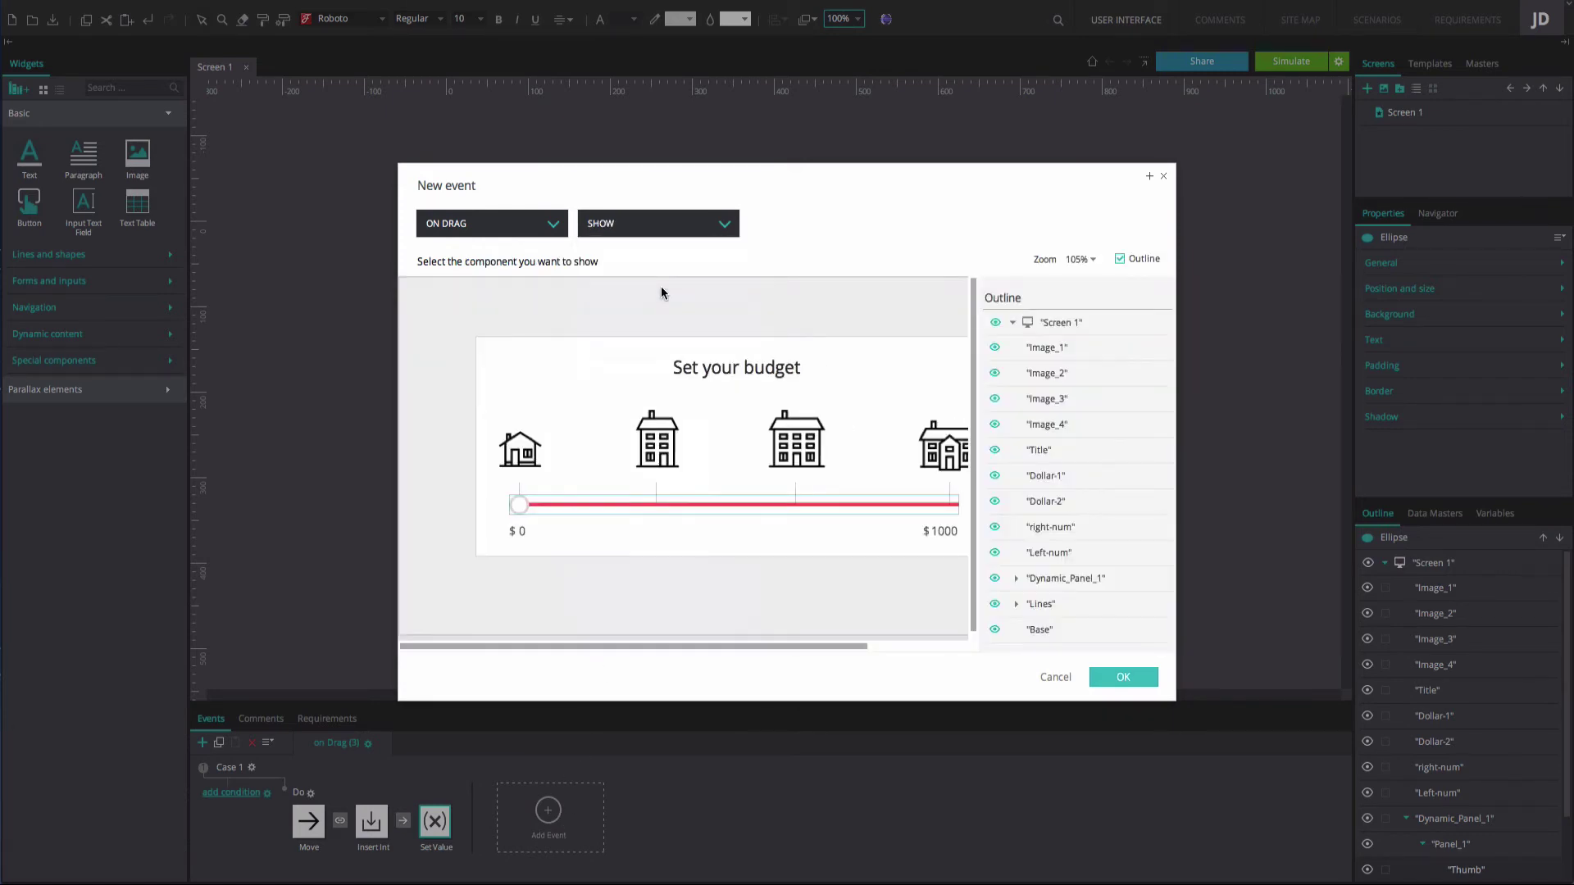
pyautogui.click(514, 465)
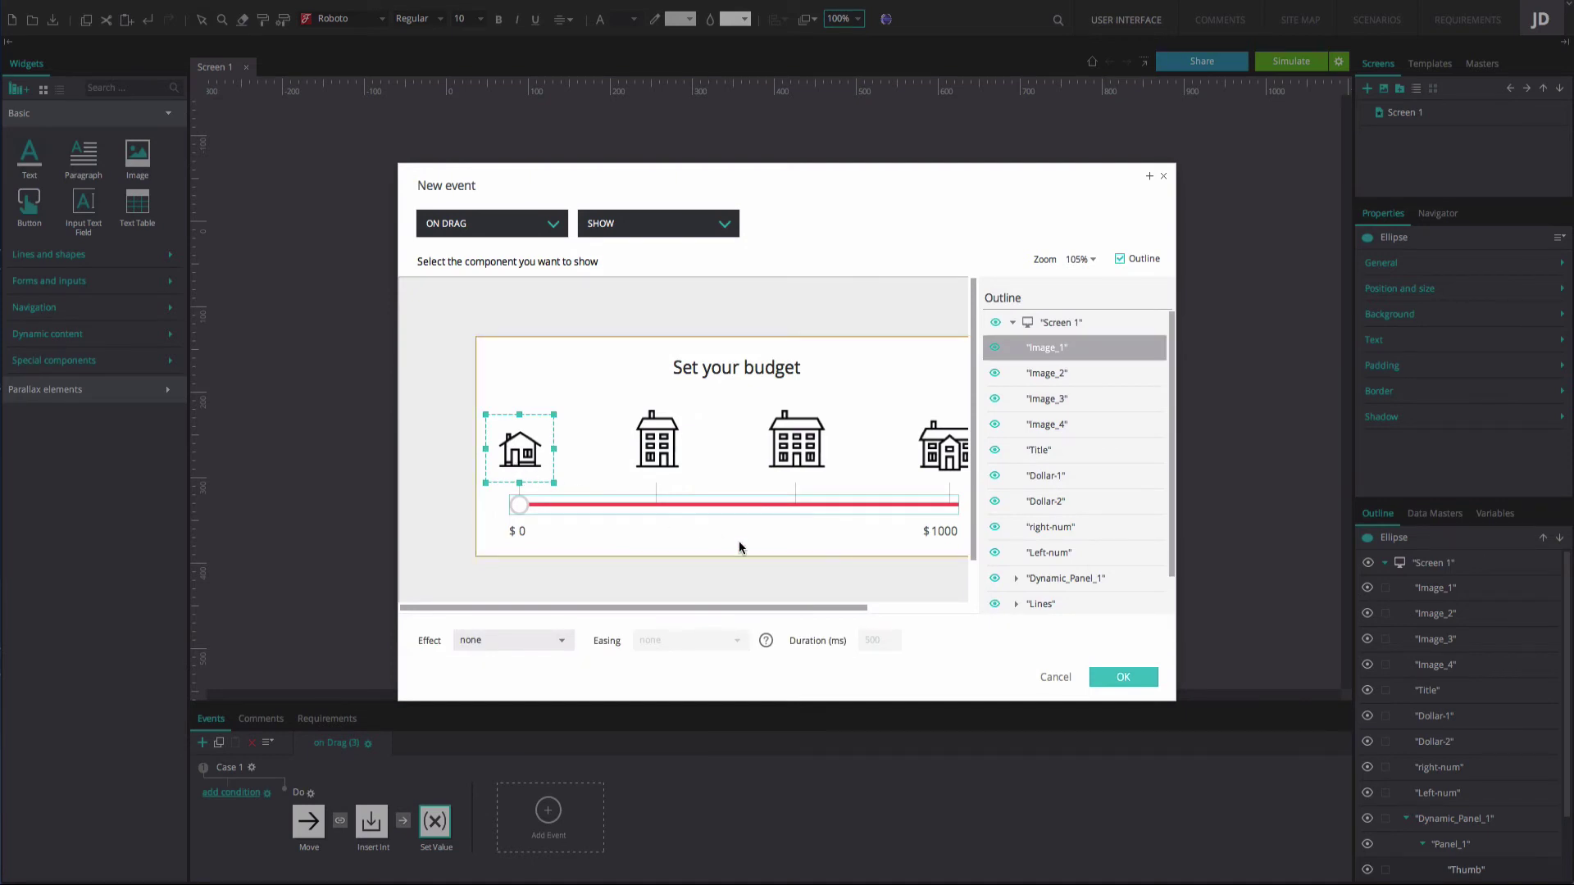
pyautogui.click(1107, 680)
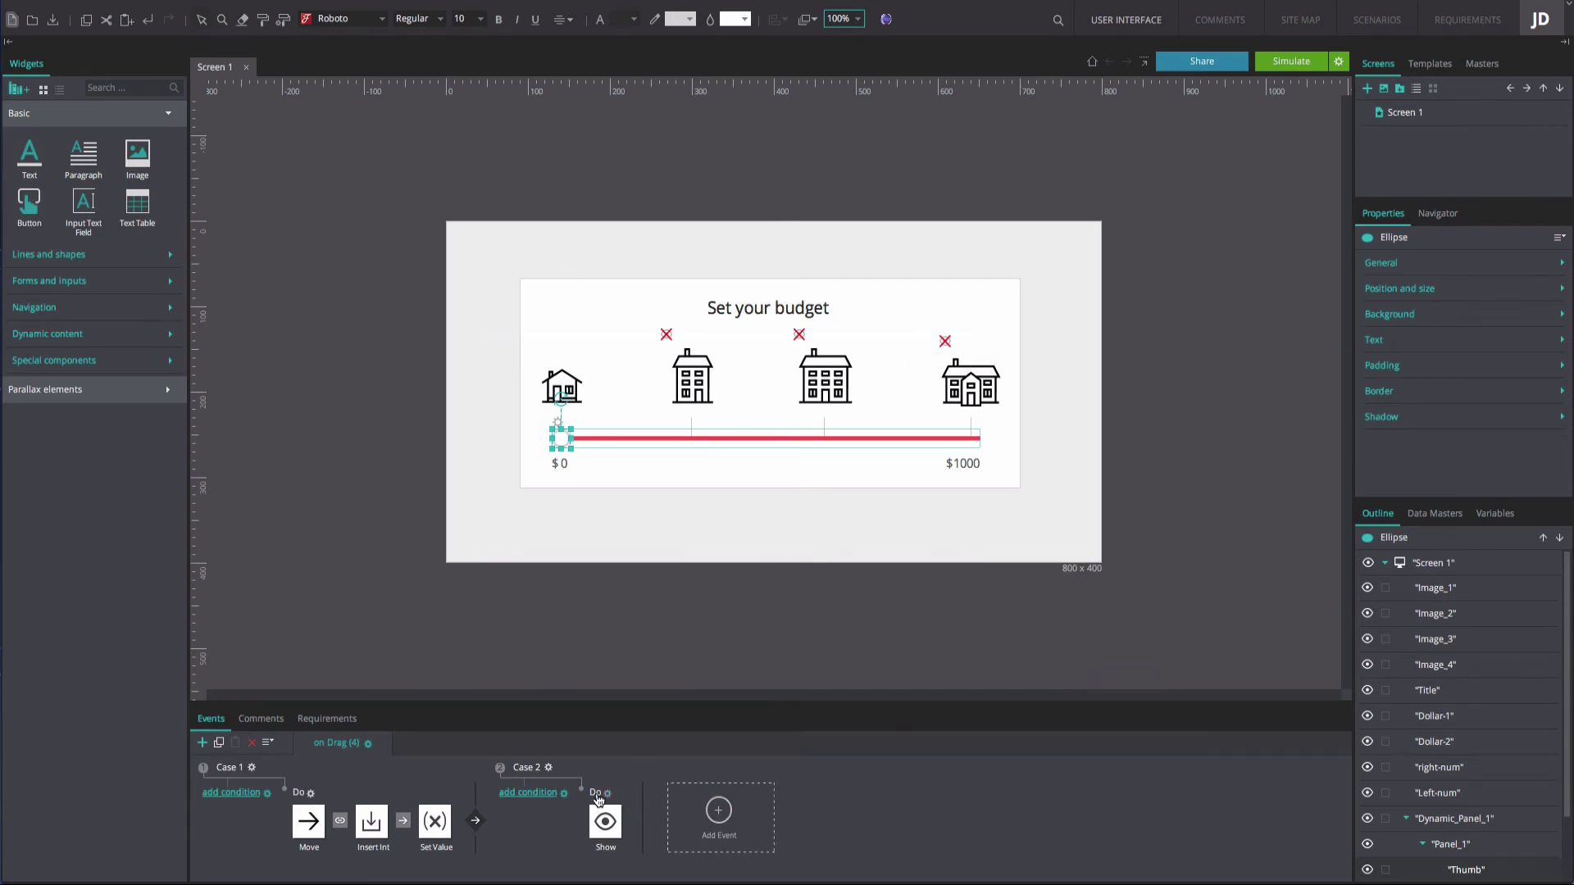
# Step: Start Case 2's condition requiring Left-num value greater than or equal to 0
pyautogui.click(539, 795)
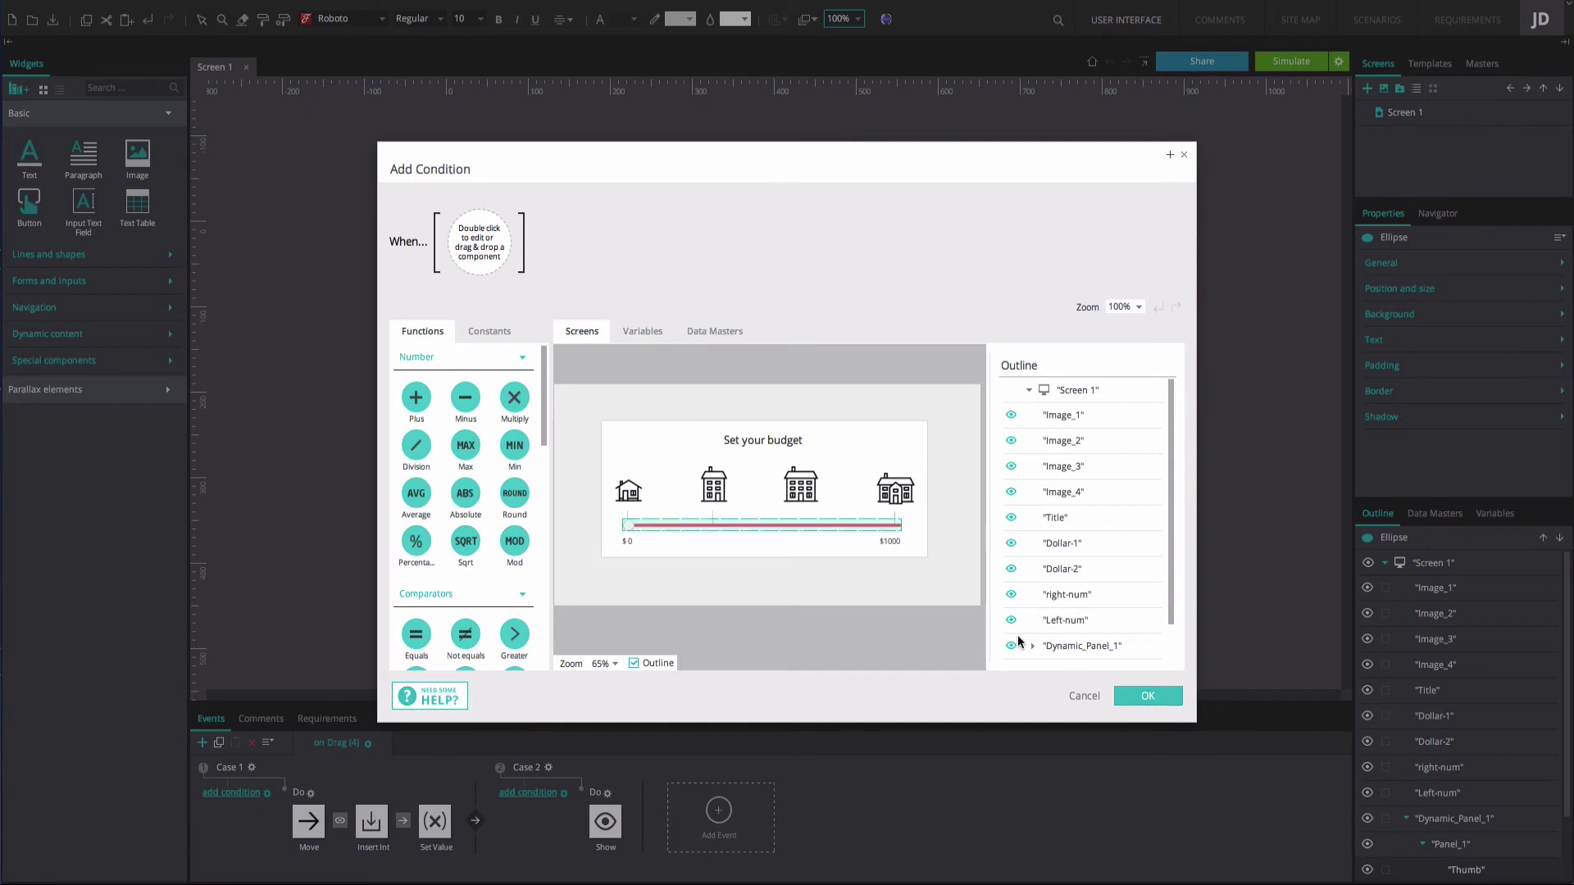
pyautogui.moveTo(1060, 623); pyautogui.dragTo(500, 250)
pyautogui.scroll(-3, 476, 427)
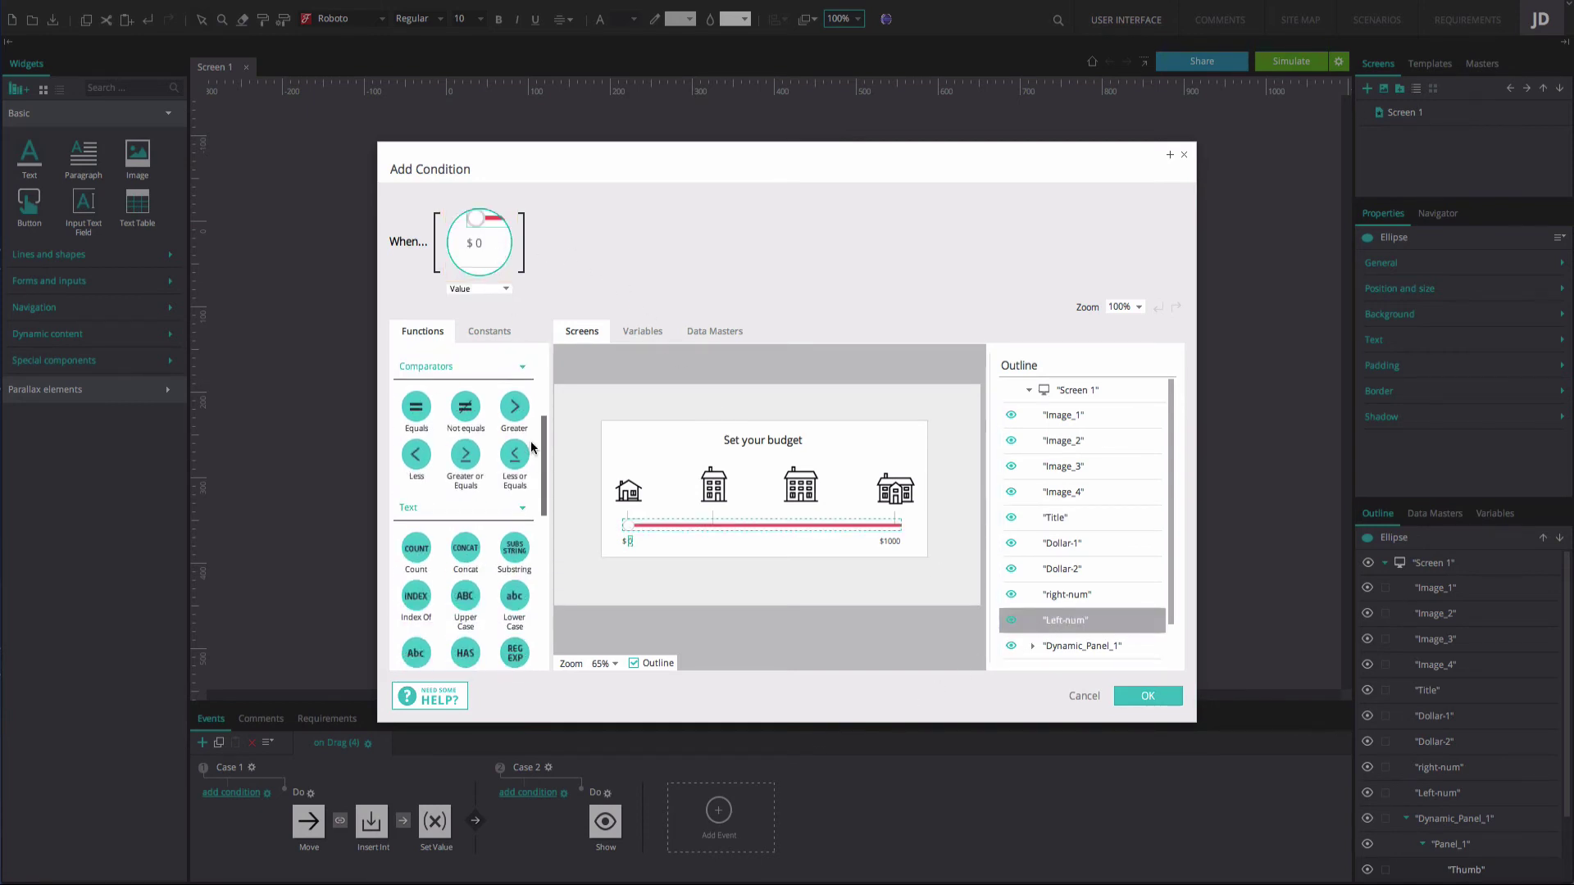
pyautogui.moveTo(483, 429); pyautogui.dragTo(524, 246)
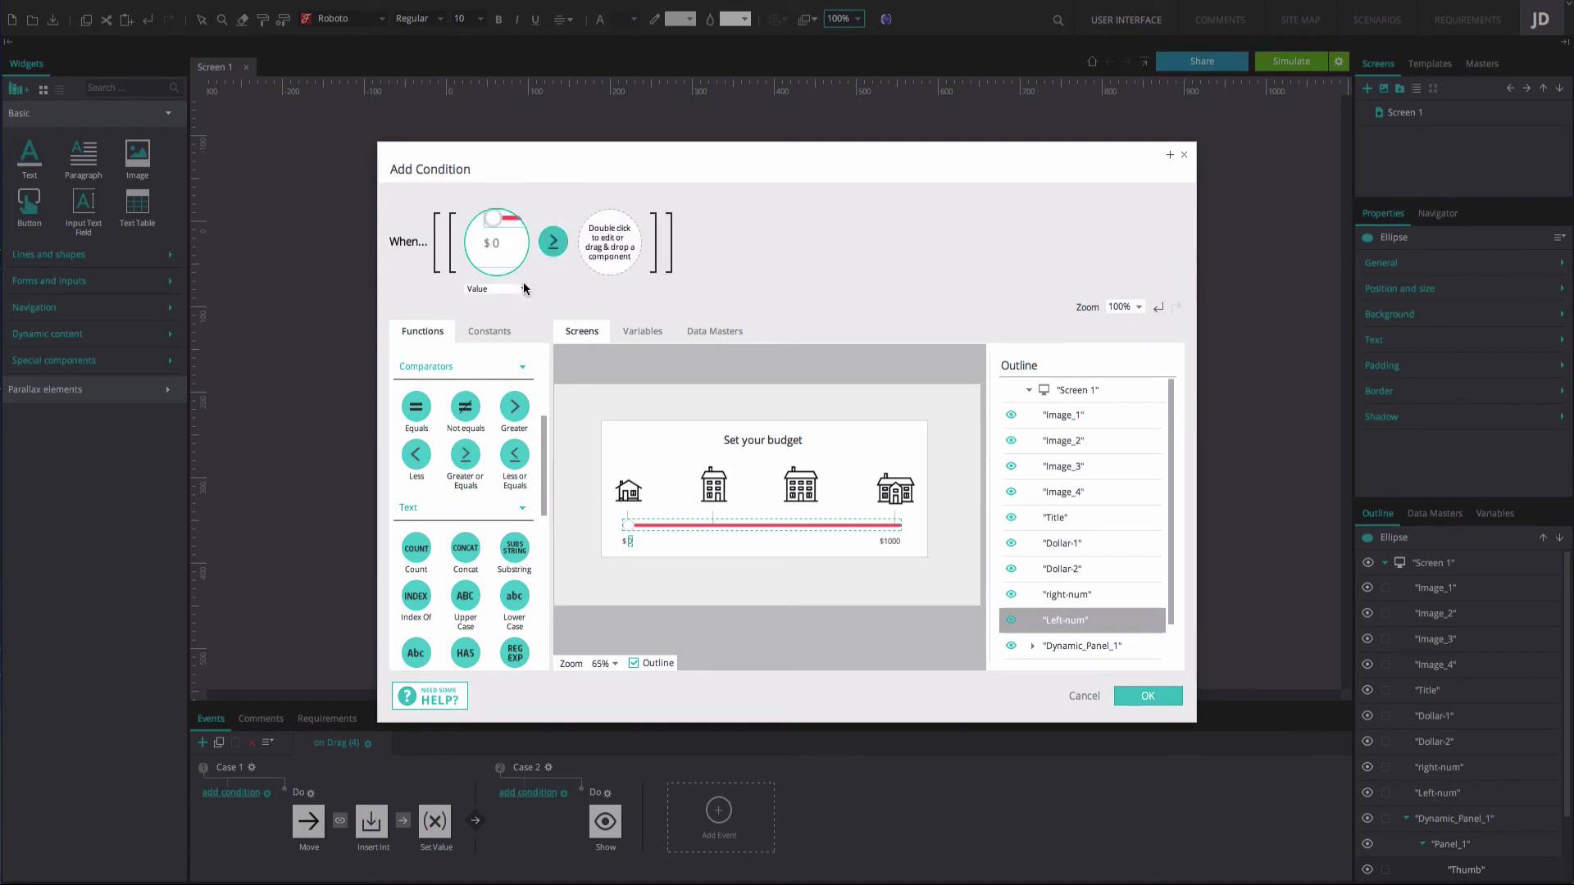
pyautogui.doubleClick(610, 242)
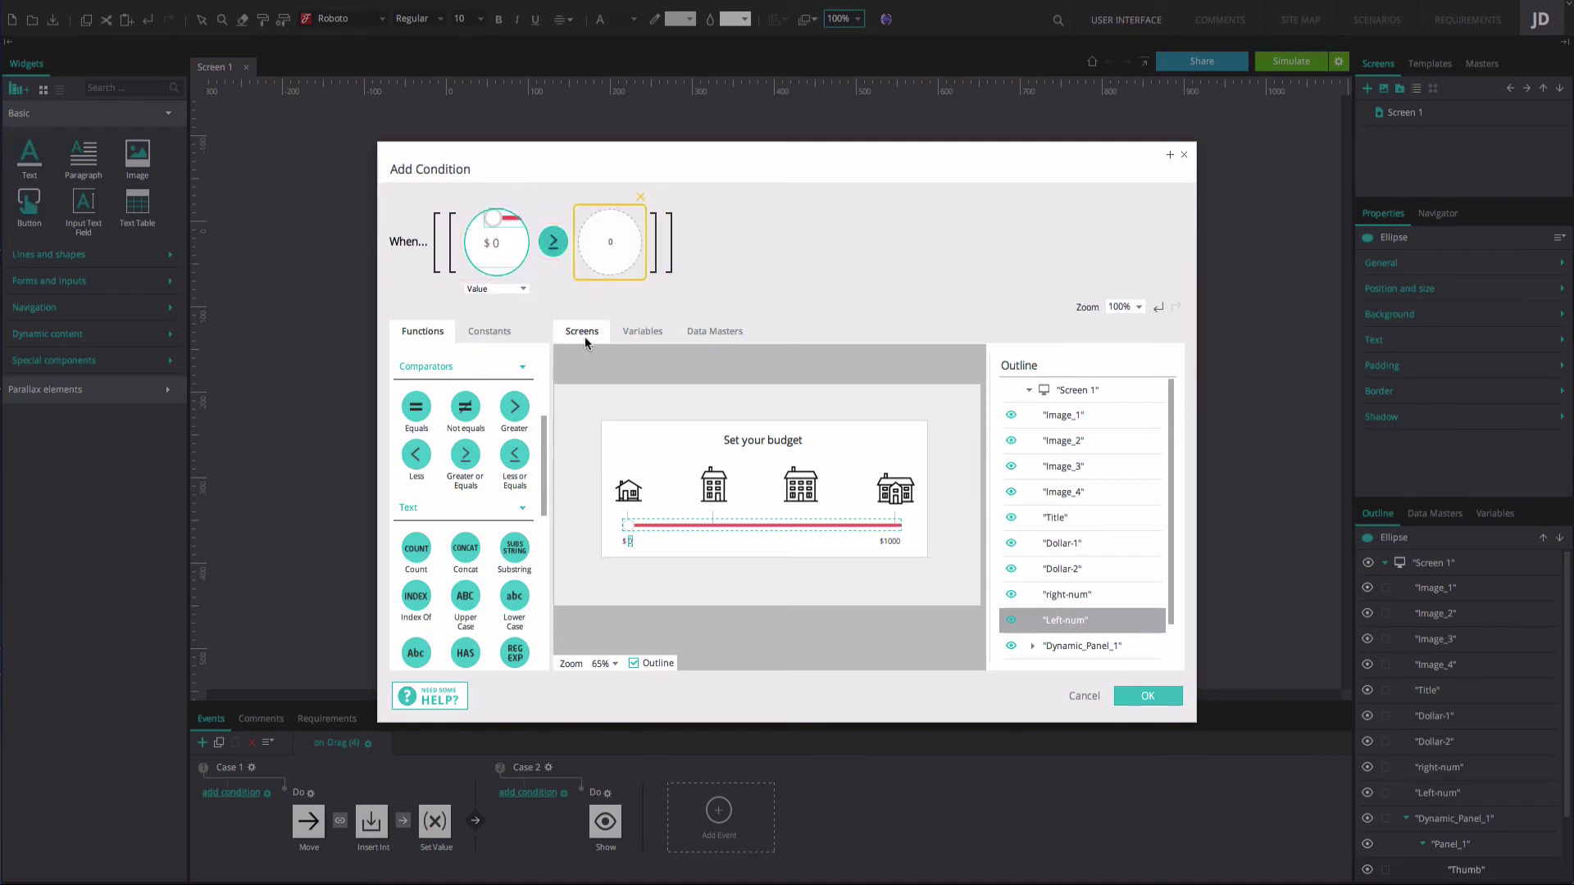
pyautogui.scroll(-3, 529, 510)
# Step: Add 'And Left-num value ≤ 300' to the condition and confirm it
pyautogui.moveTo(417, 518); pyautogui.dragTo(820, 284)
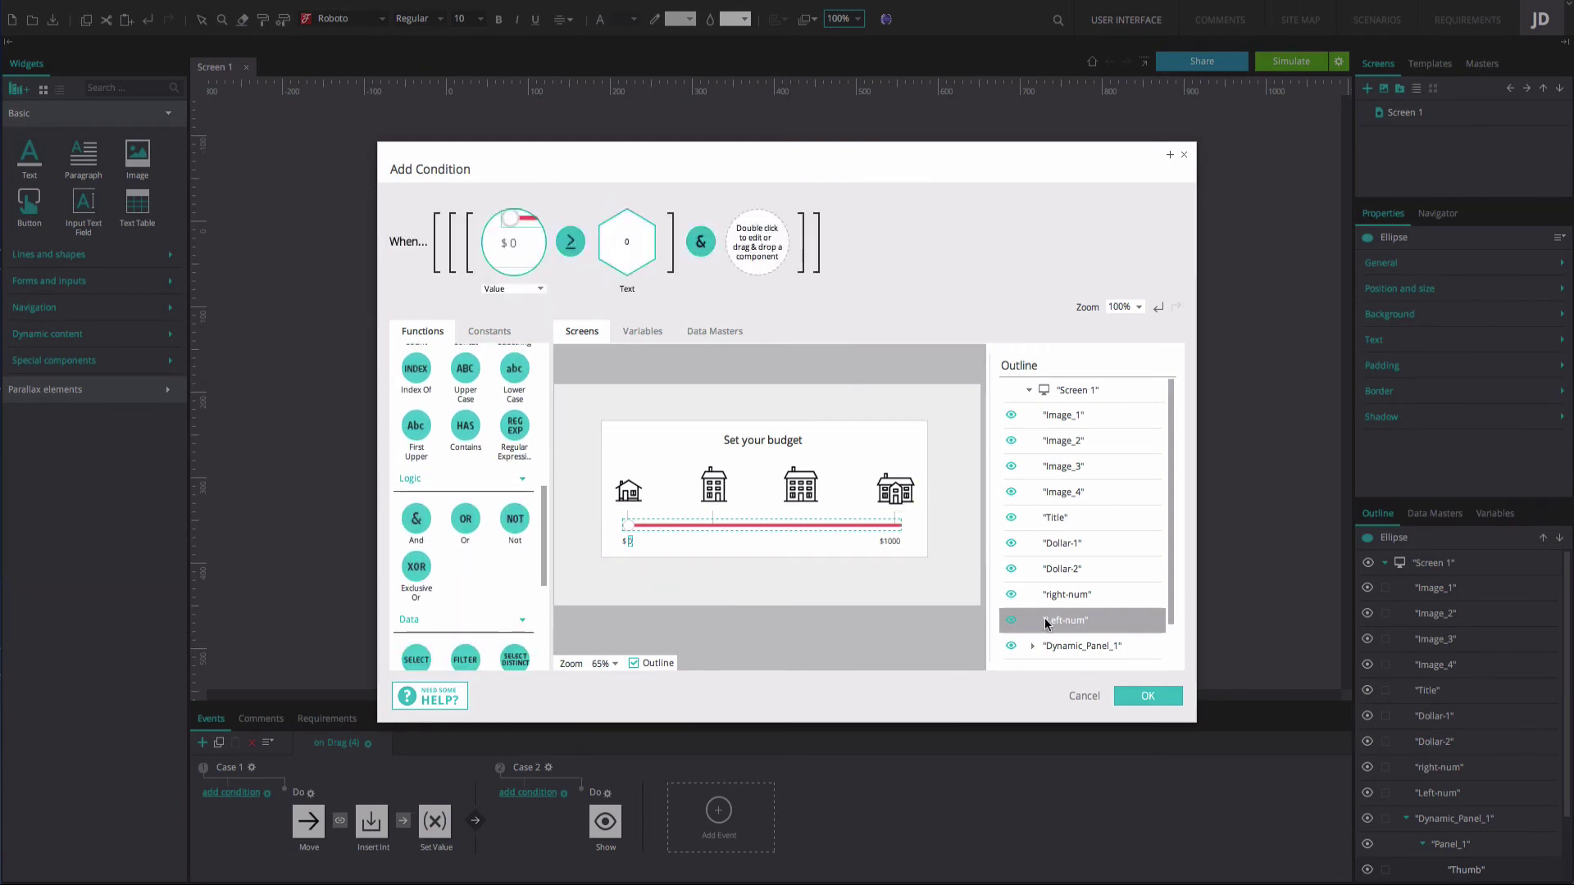
pyautogui.moveTo(1049, 627); pyautogui.dragTo(727, 256)
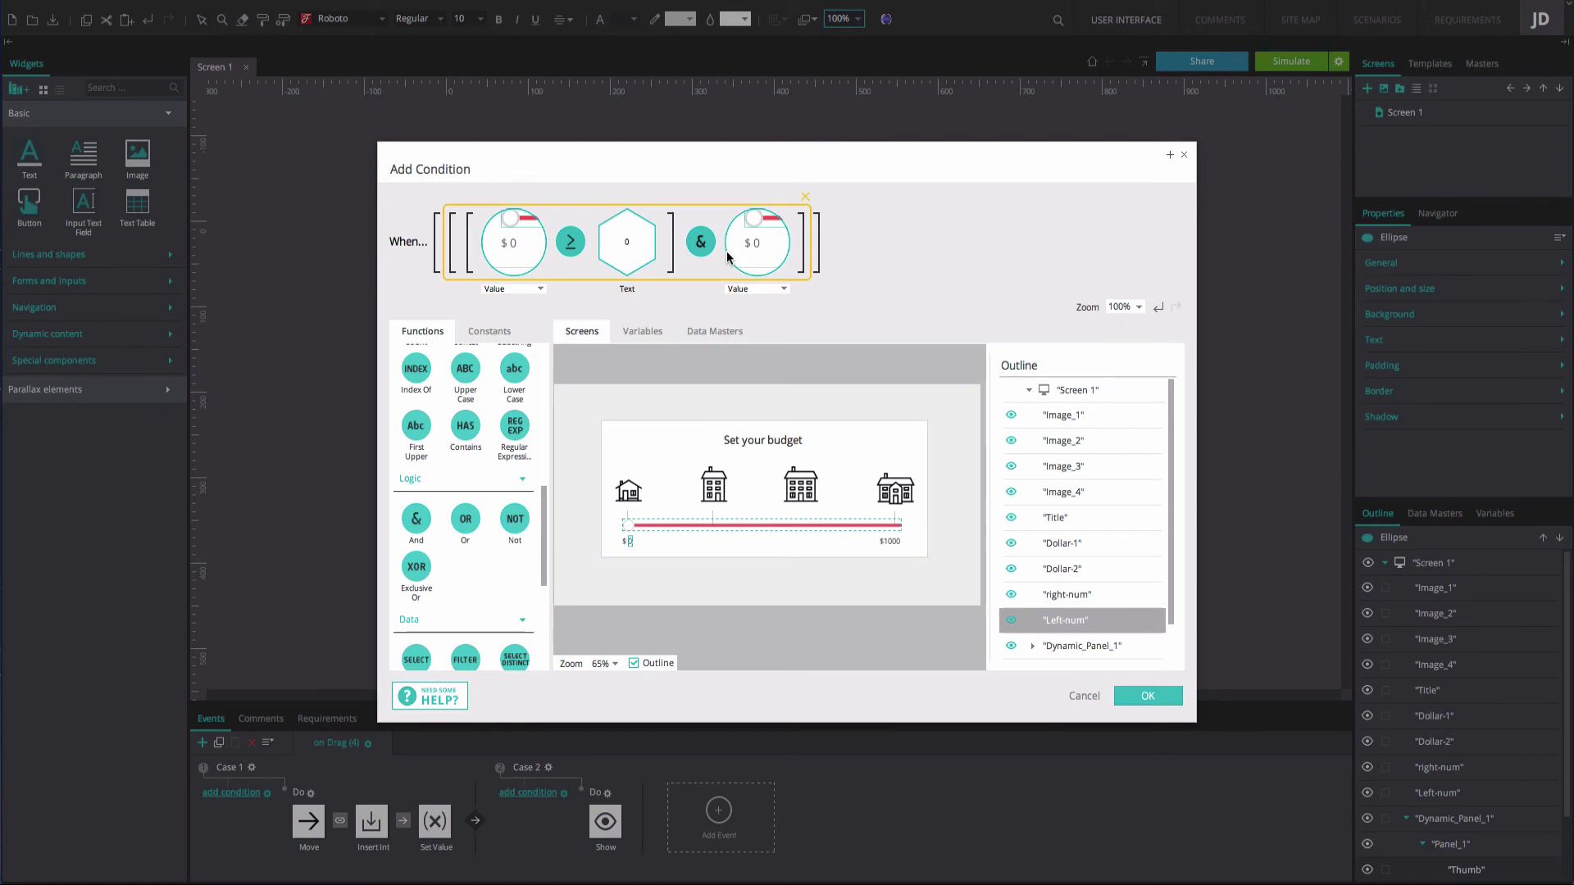
pyautogui.moveTo(544, 532); pyautogui.dragTo(558, 430)
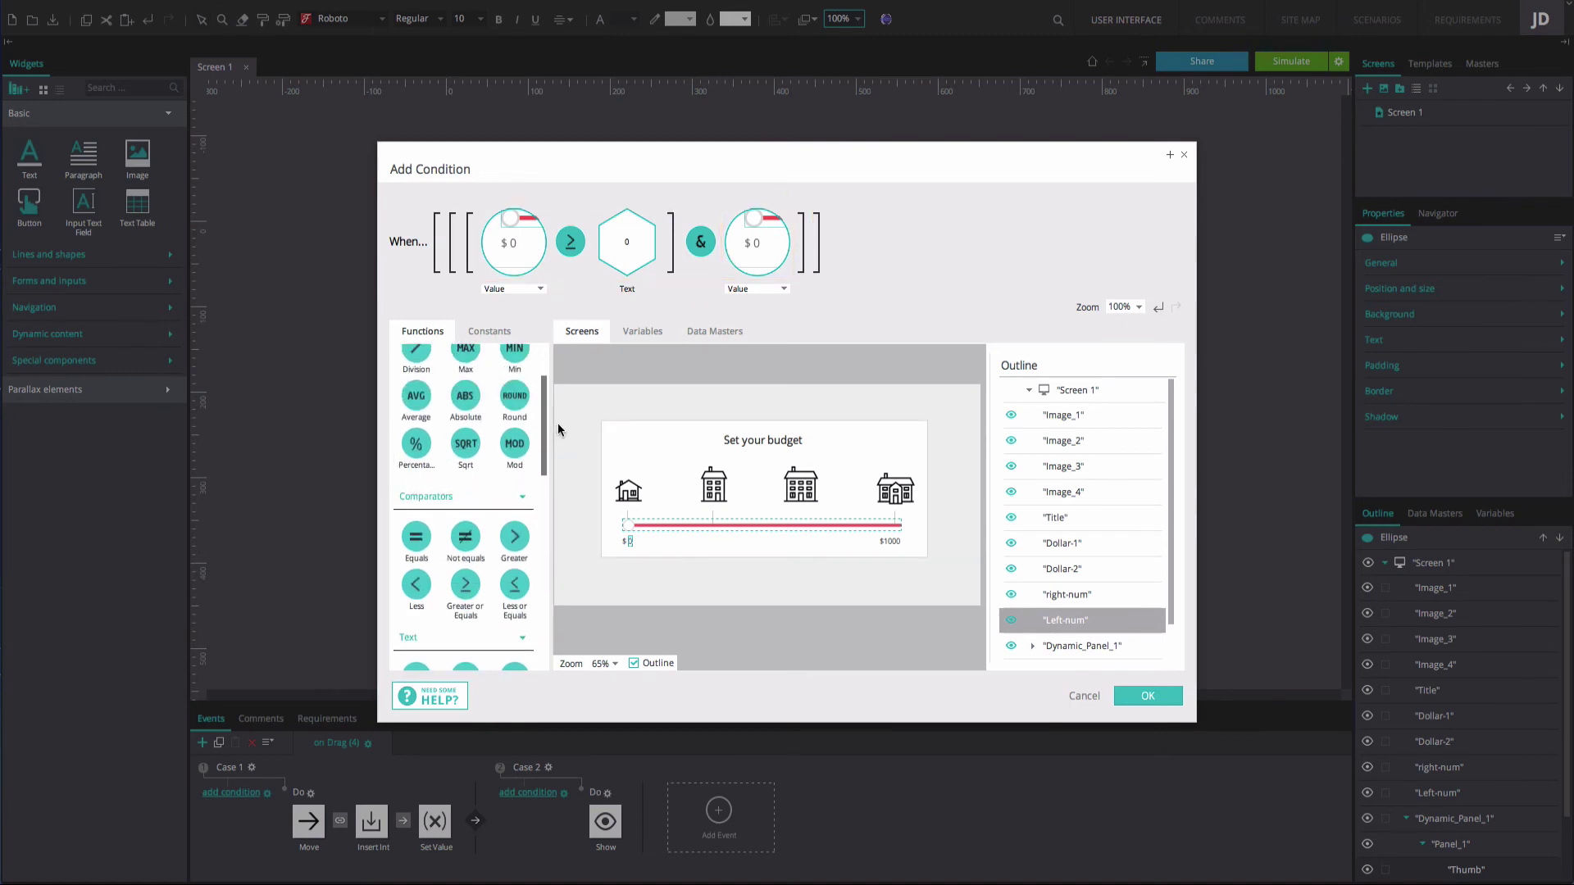
pyautogui.moveTo(515, 584); pyautogui.dragTo(750, 237)
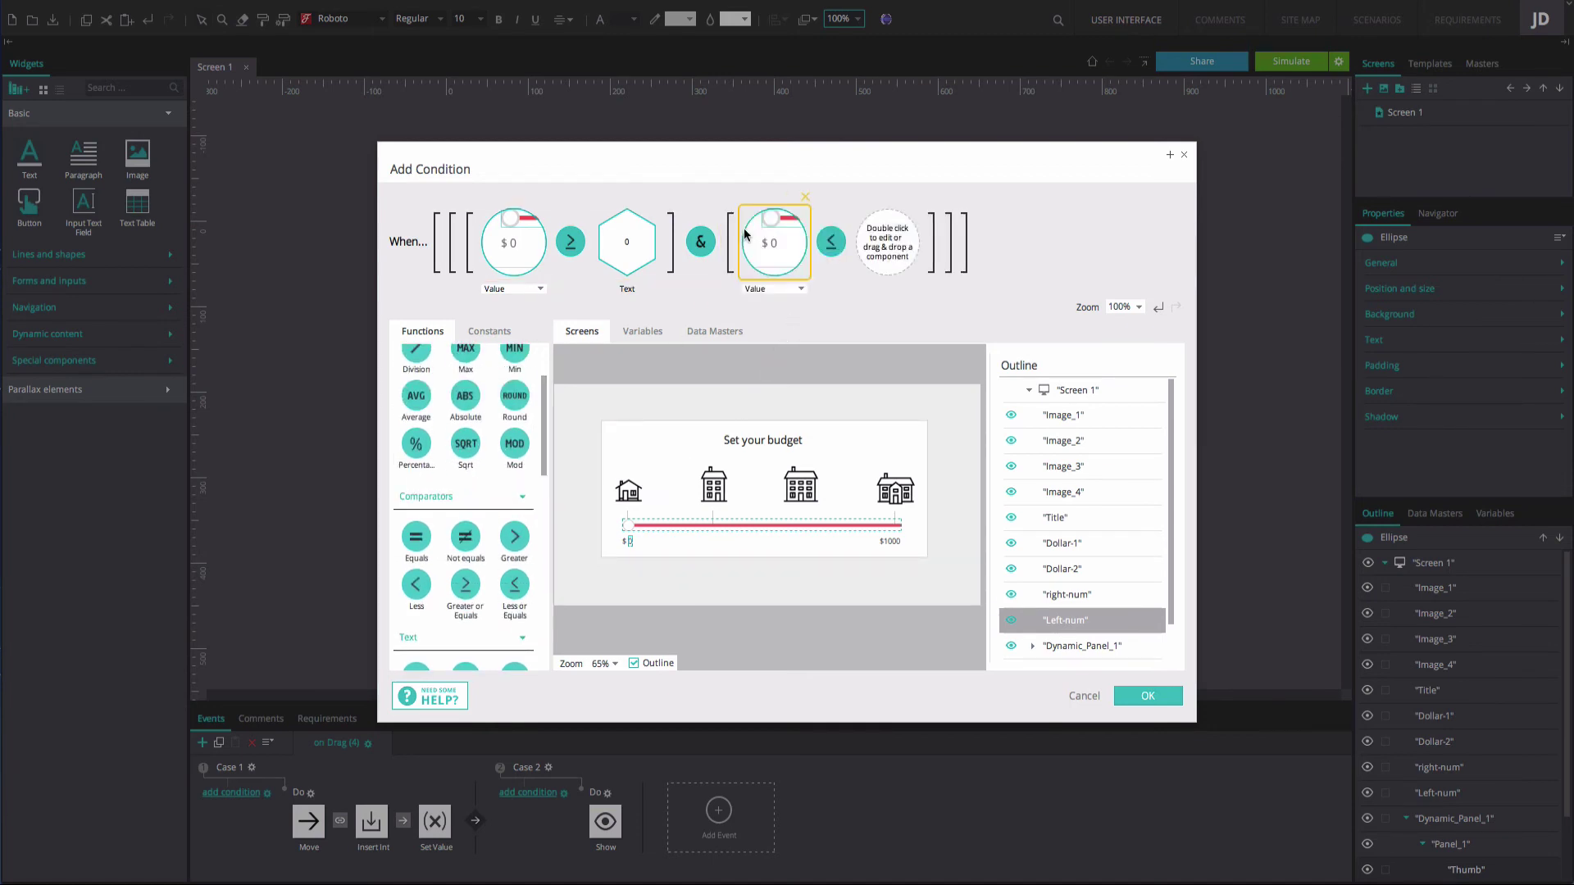
pyautogui.doubleClick(872, 261)
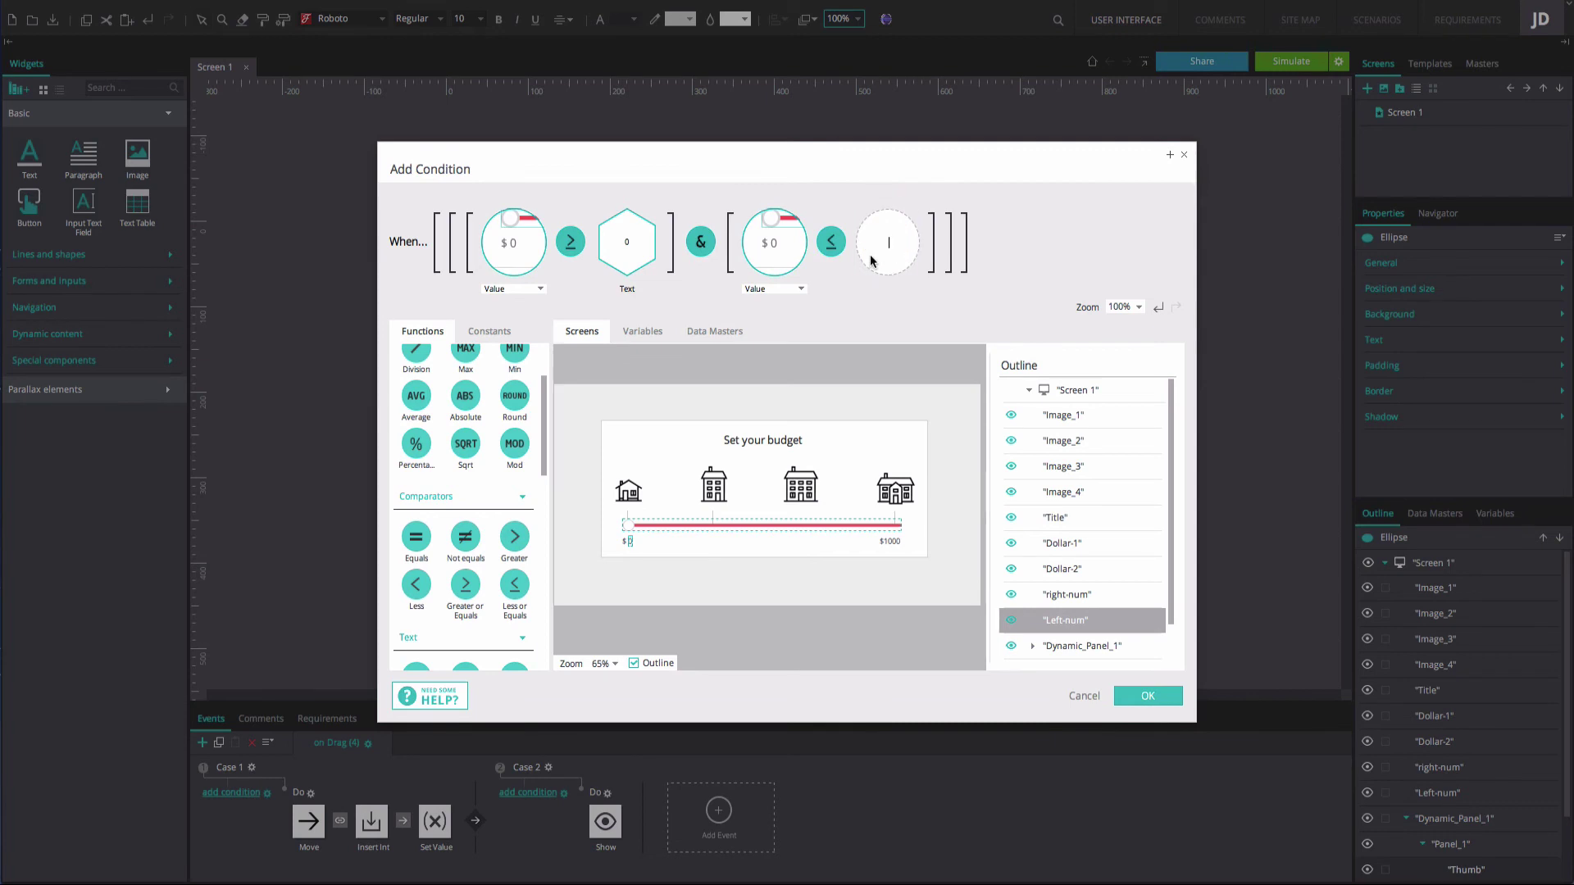
pyautogui.write('300')
pyautogui.click(923, 358)
pyautogui.click(1136, 695)
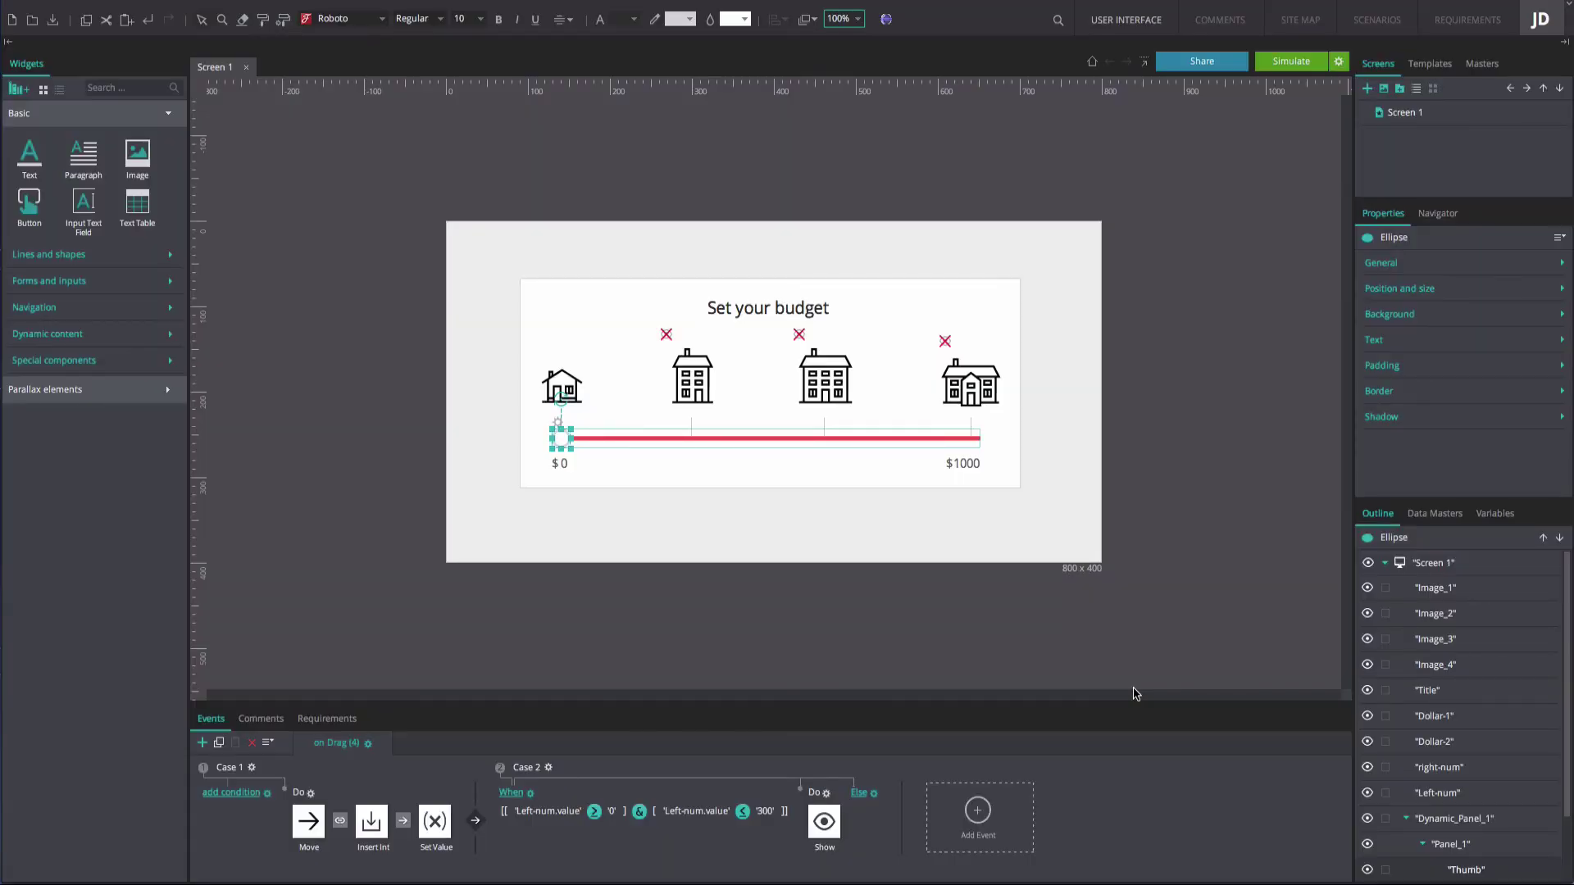
# Step: Give Case 2 an else branch that hides Image_1
pyautogui.click(862, 793)
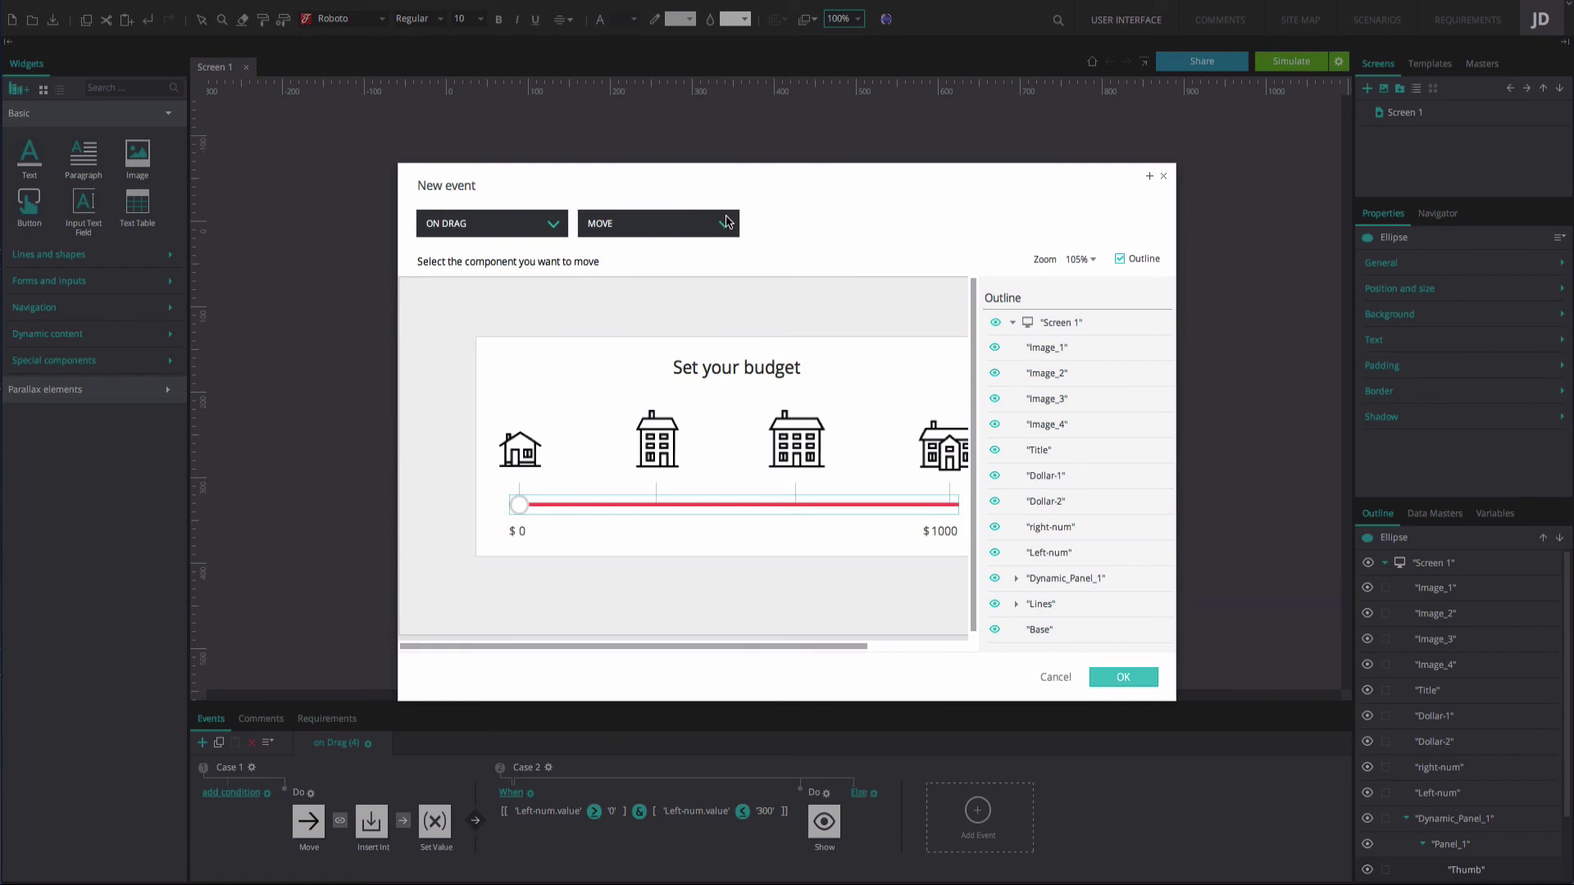
pyautogui.click(727, 222)
pyautogui.click(671, 307)
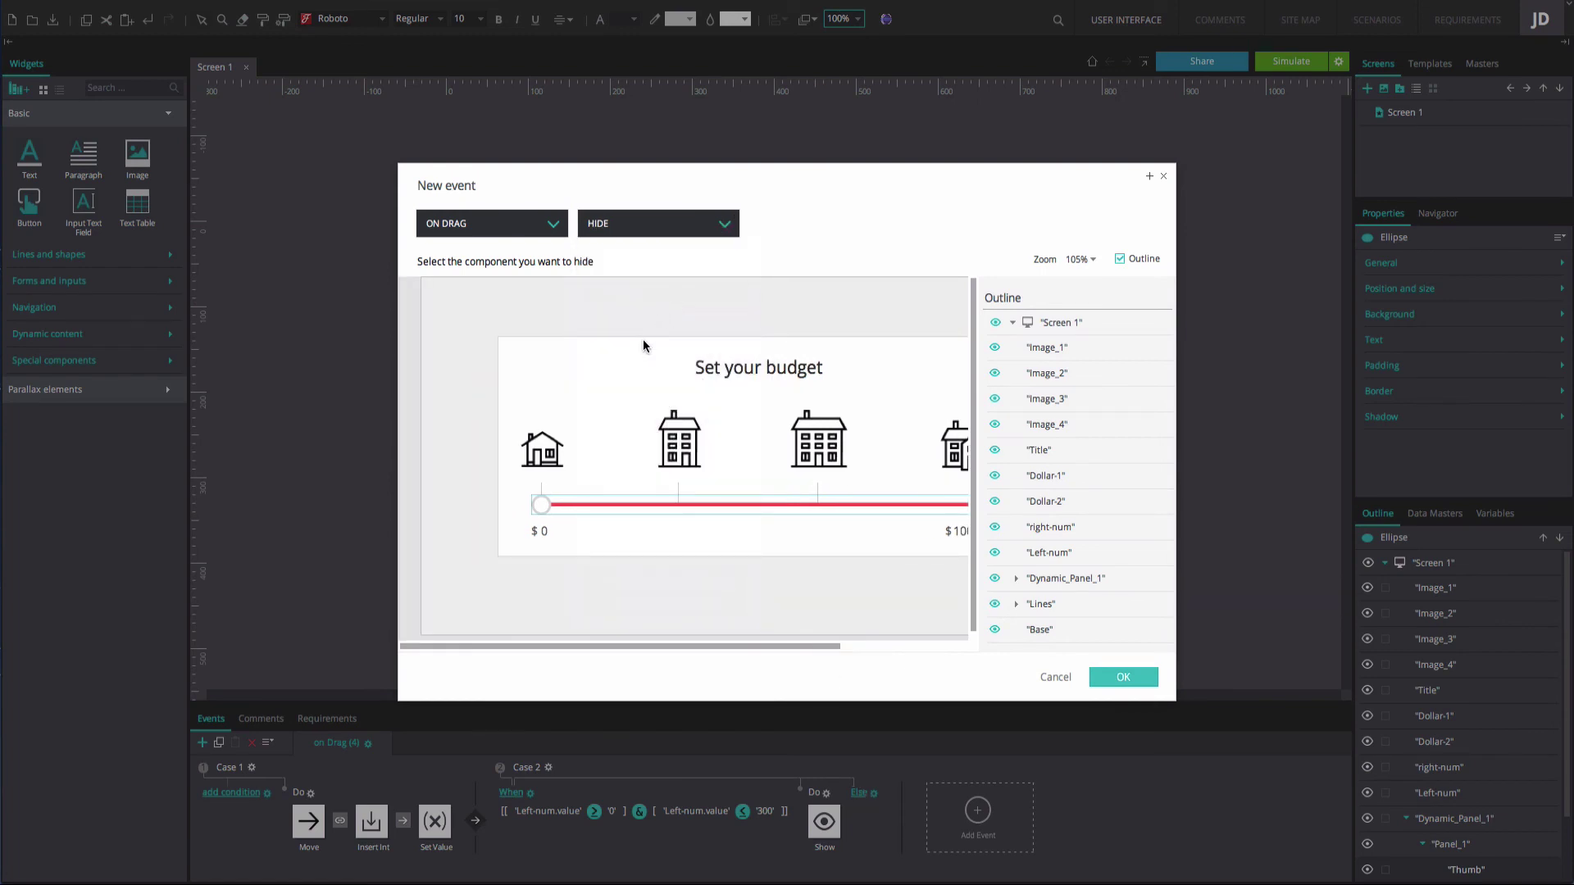
pyautogui.click(554, 460)
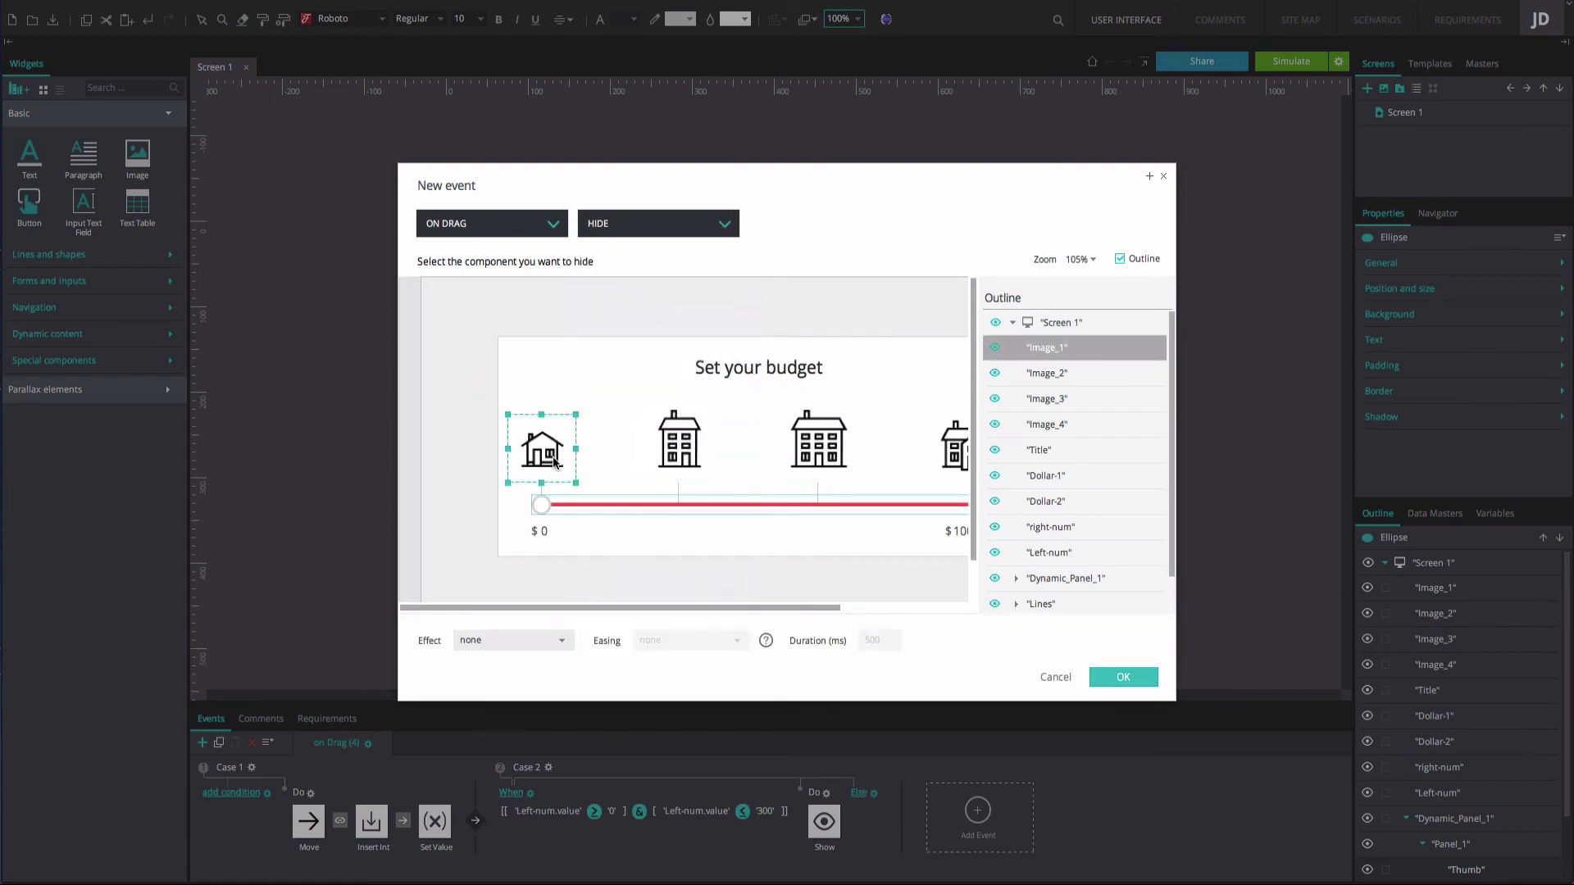
pyautogui.click(1117, 677)
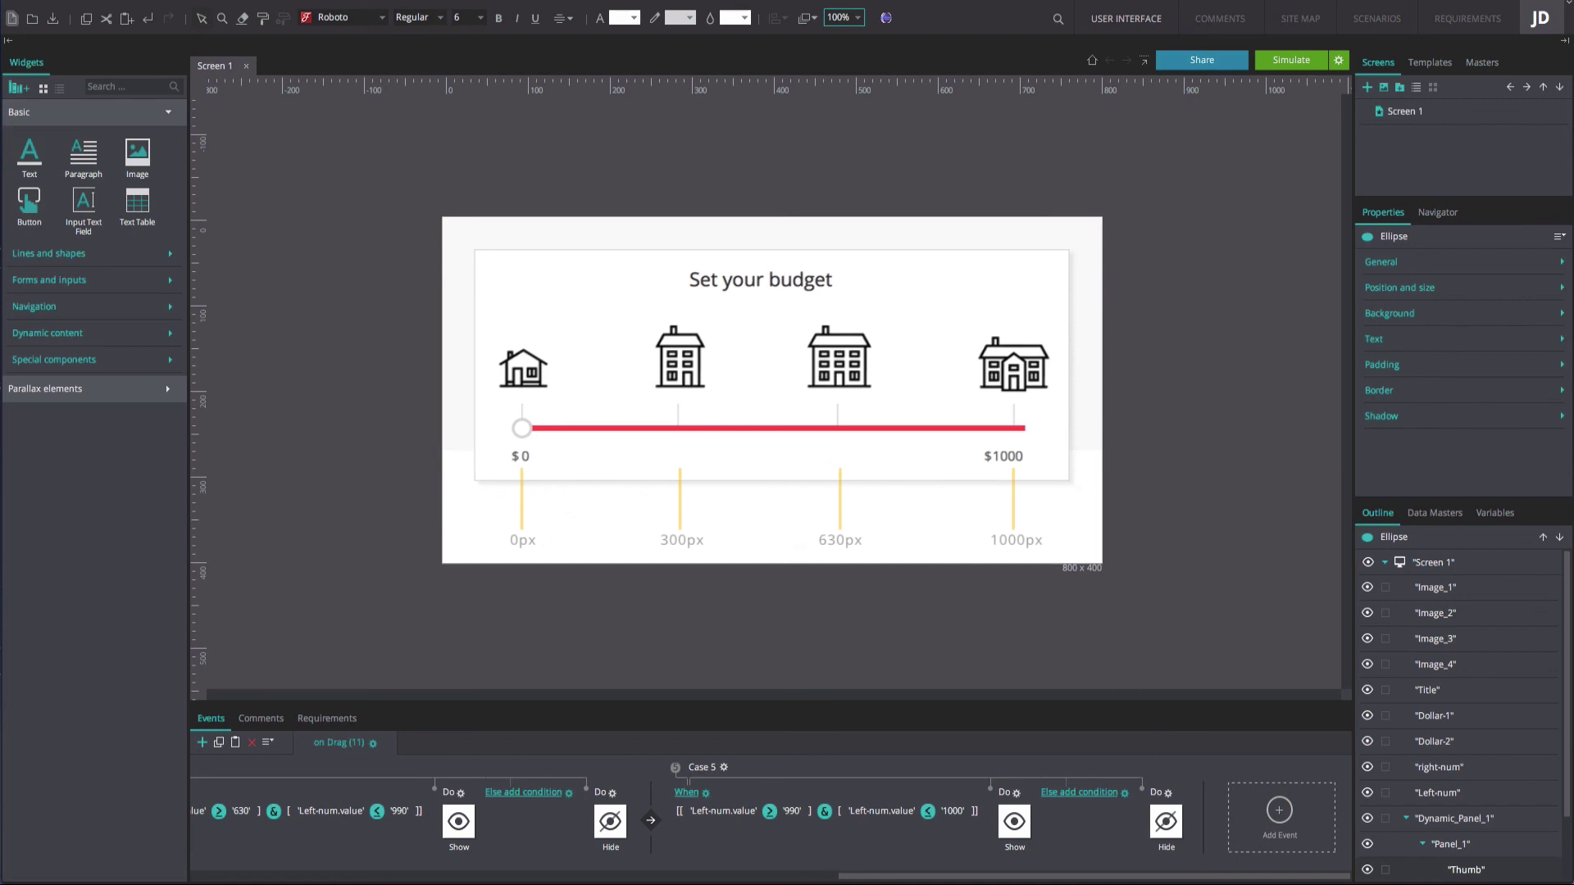
# Step: Simulate the prototype and drag the thumb right to $994, showing the largest house
pyautogui.click(1291, 60)
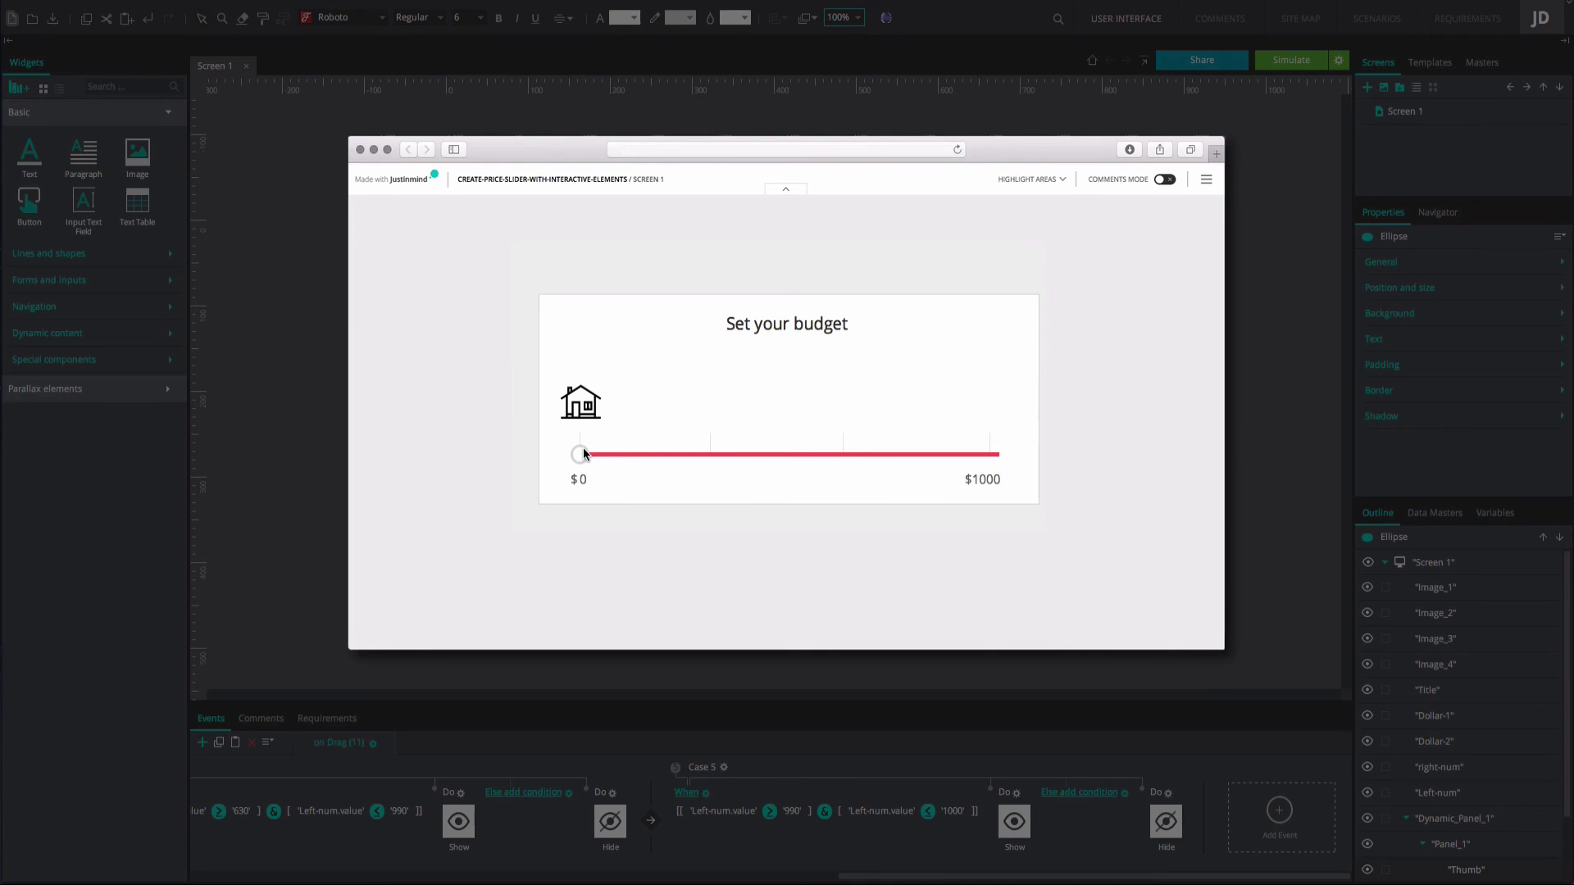
pyautogui.moveTo(607, 452); pyautogui.dragTo(988, 467)
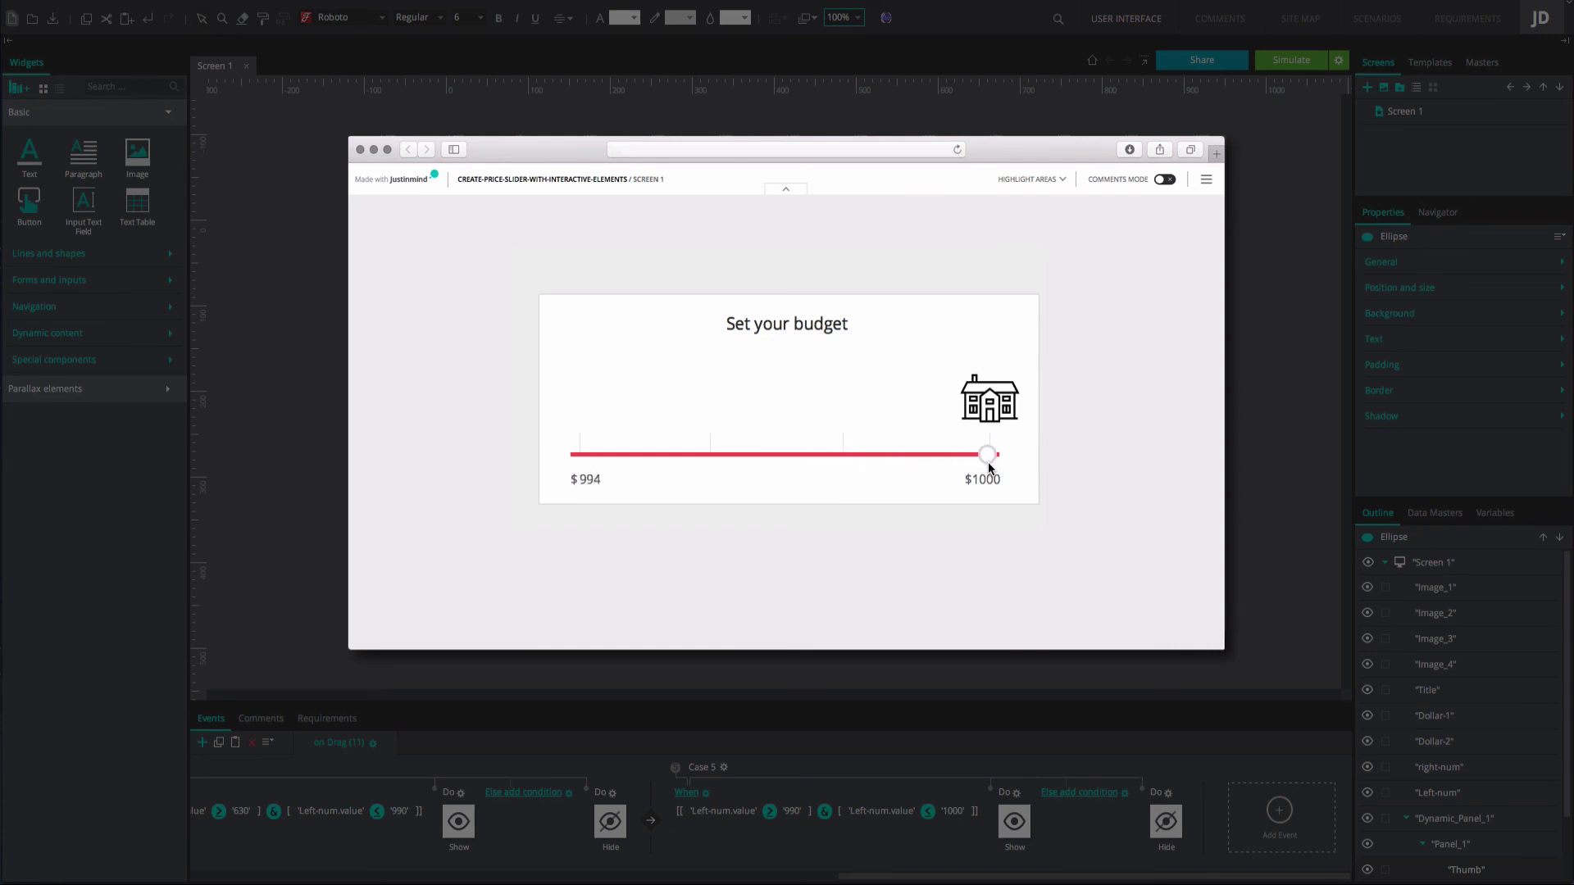